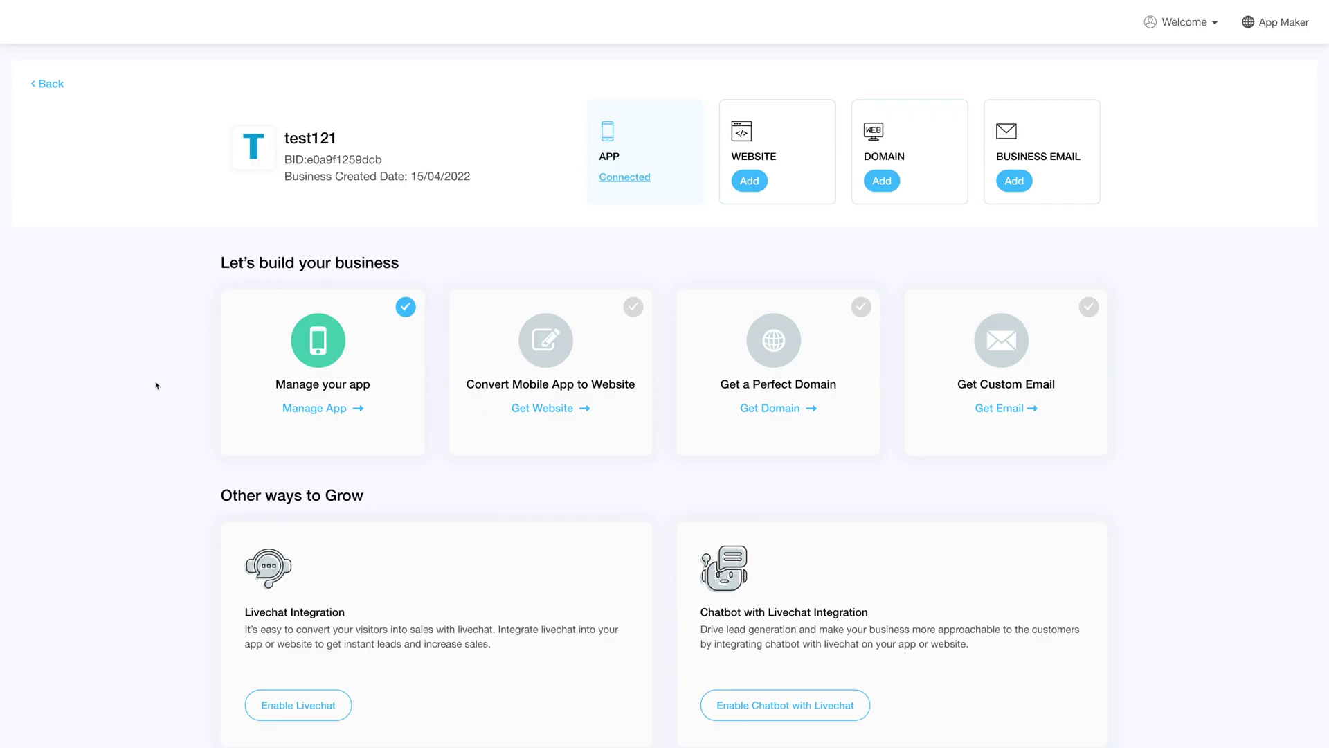
# Choose Manage App on the test121 business page.
pyautogui.click(311, 409)
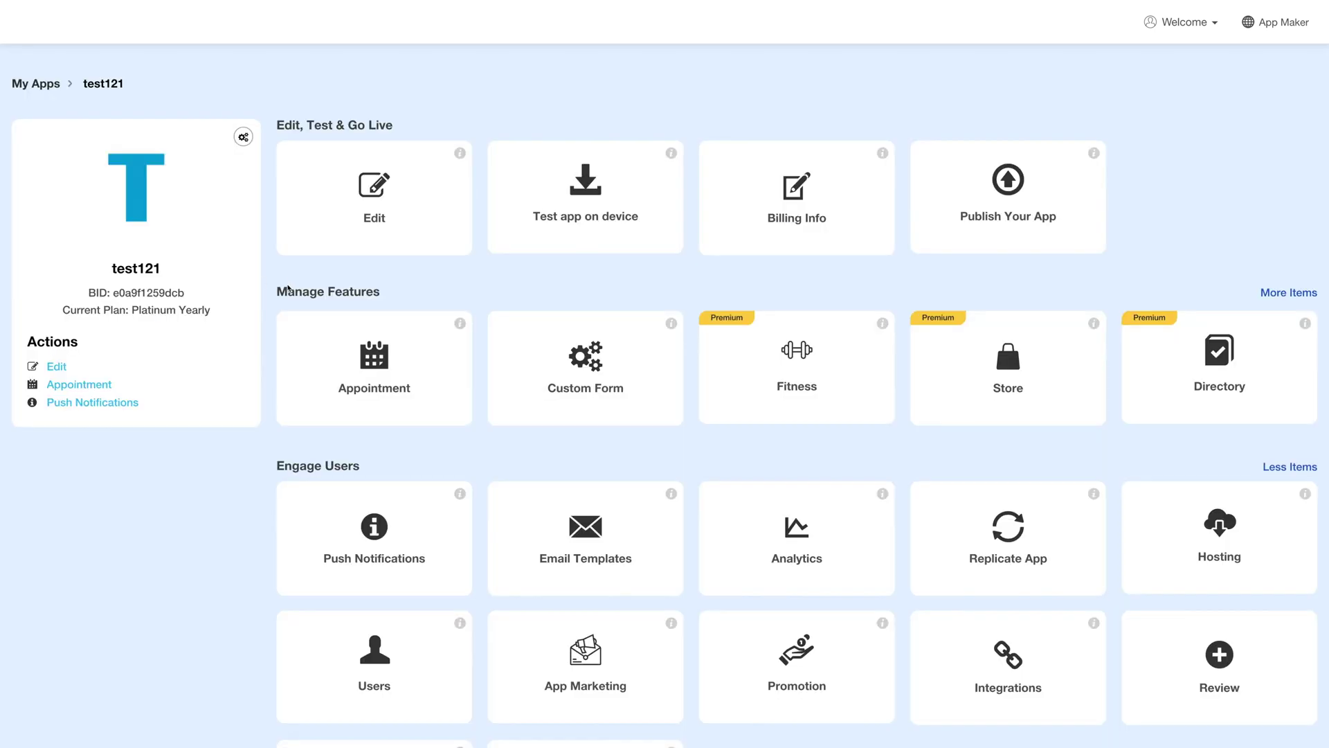
# Search all feature categories for 'Chat' and add the Chat feature to test121.
pyautogui.click(374, 188)
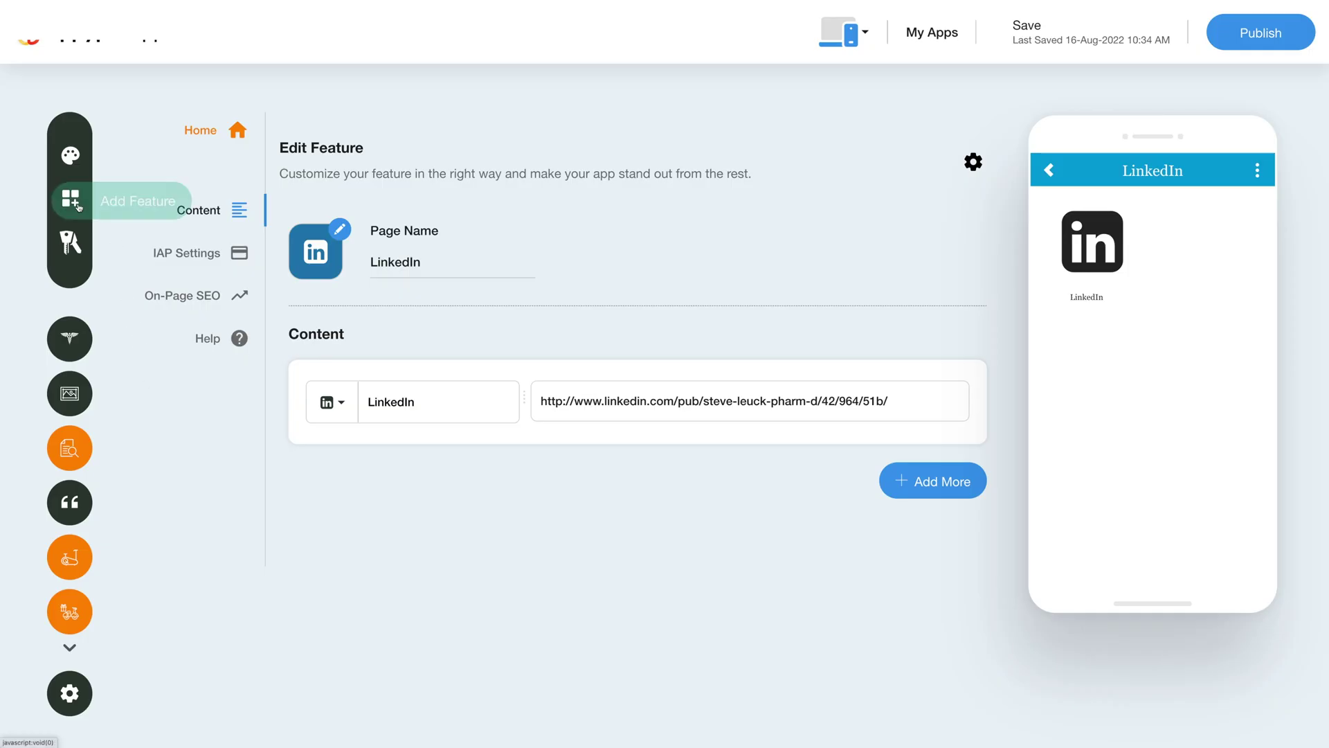
pyautogui.click(75, 203)
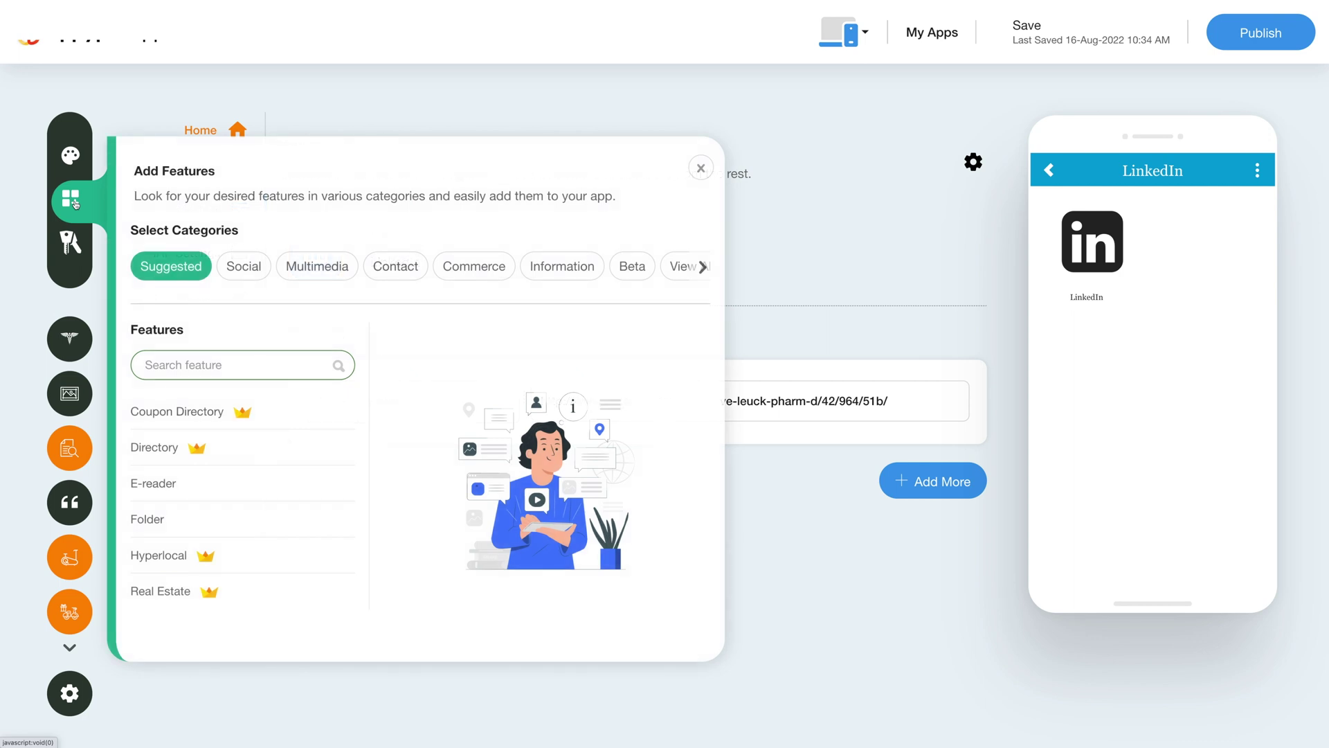
pyautogui.click(684, 267)
pyautogui.click(204, 365)
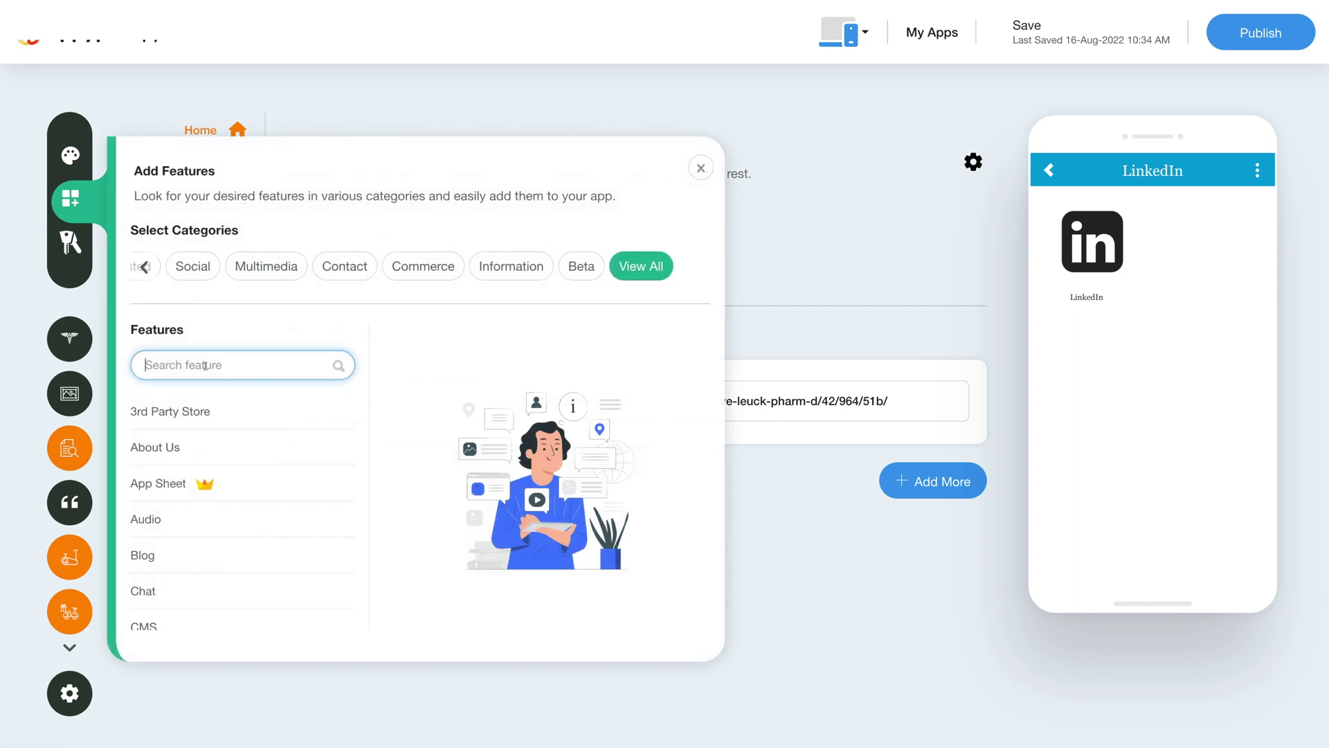
pyautogui.write('Chat')
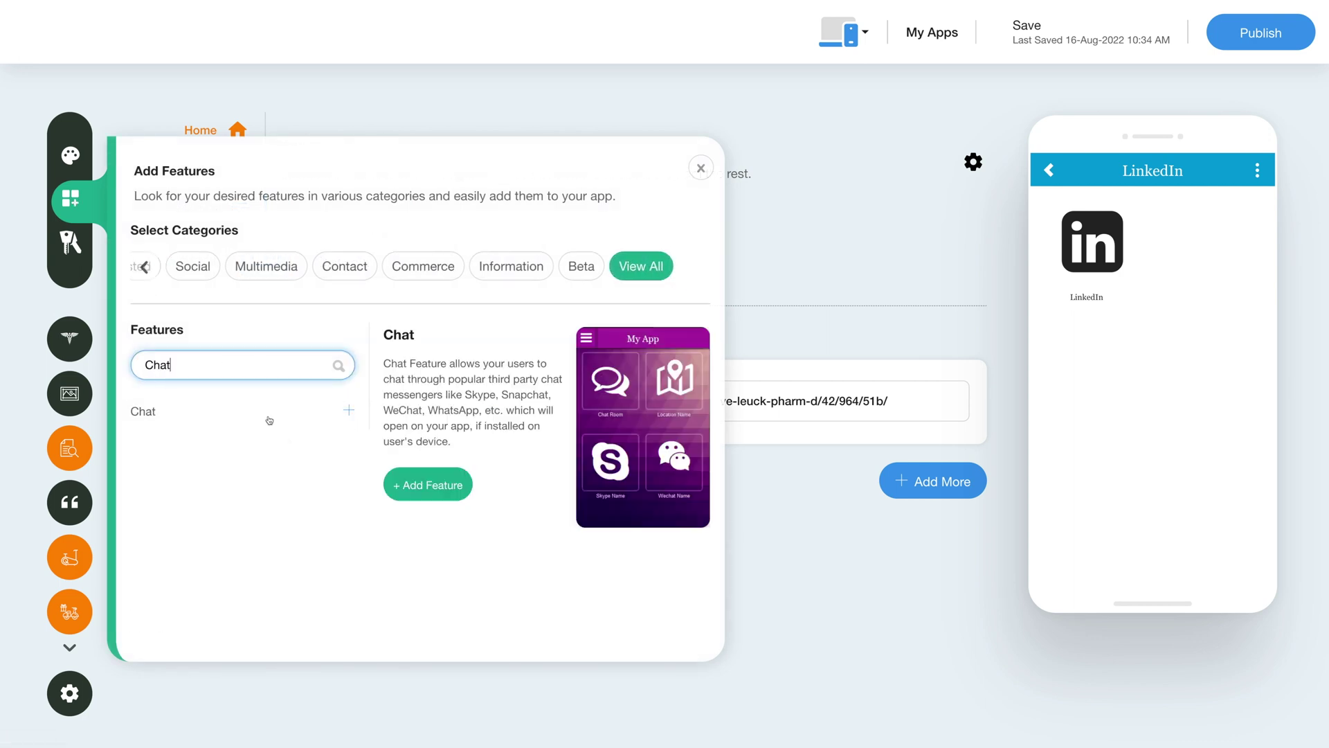
pyautogui.click(437, 491)
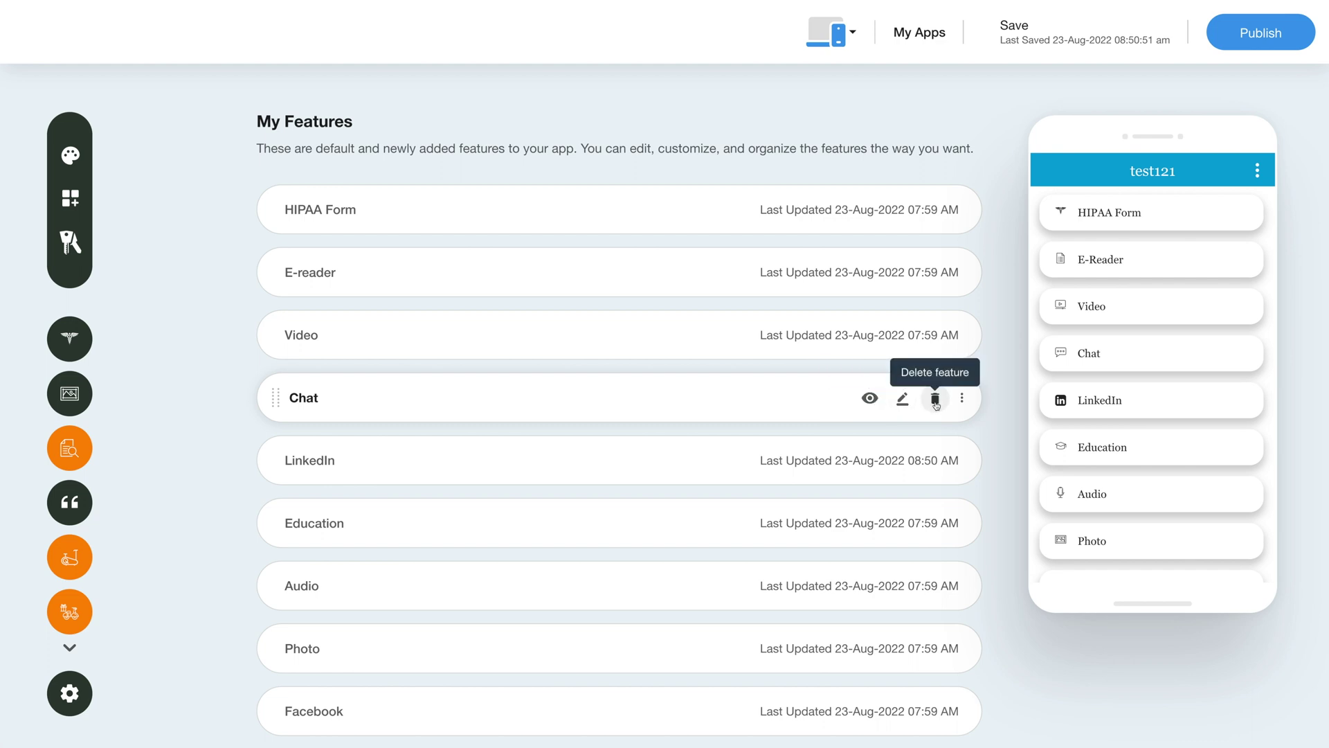
# Check the Chat row's reorder options, then open Chat for editing.
pyautogui.click(961, 398)
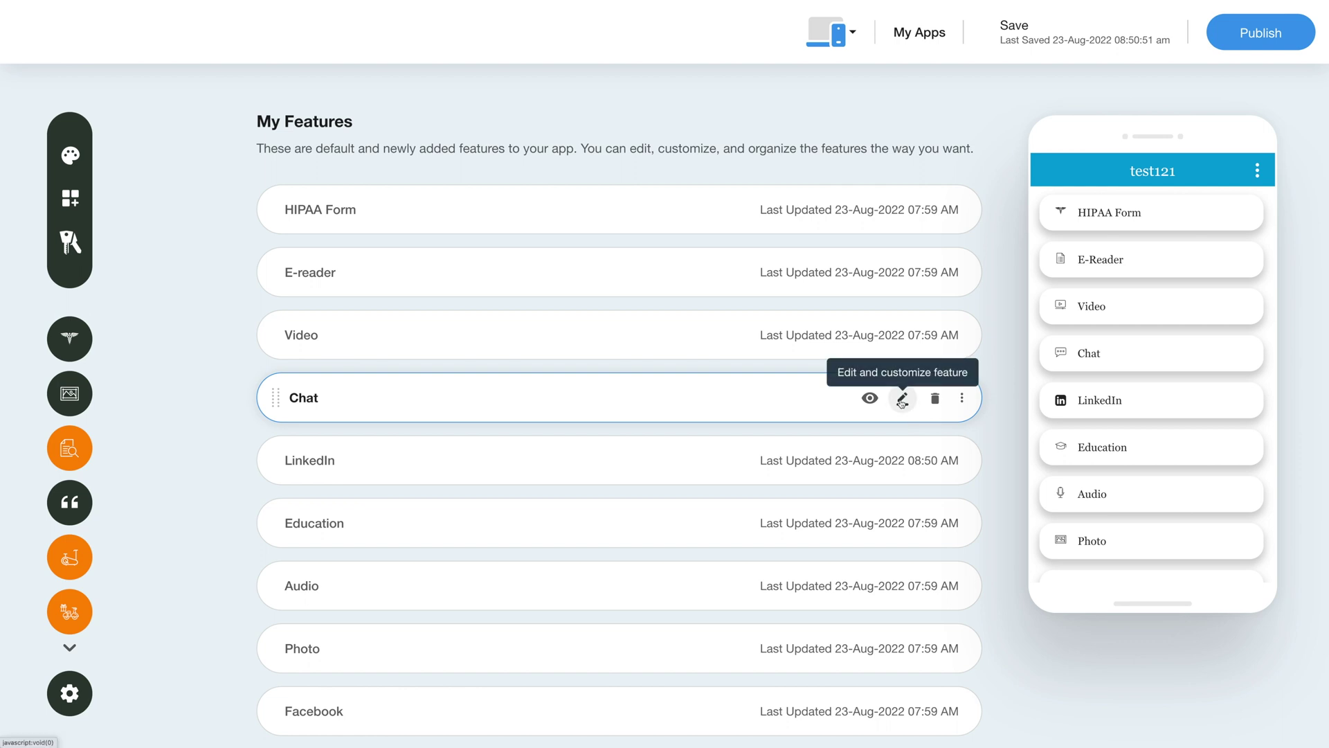
pyautogui.click(902, 400)
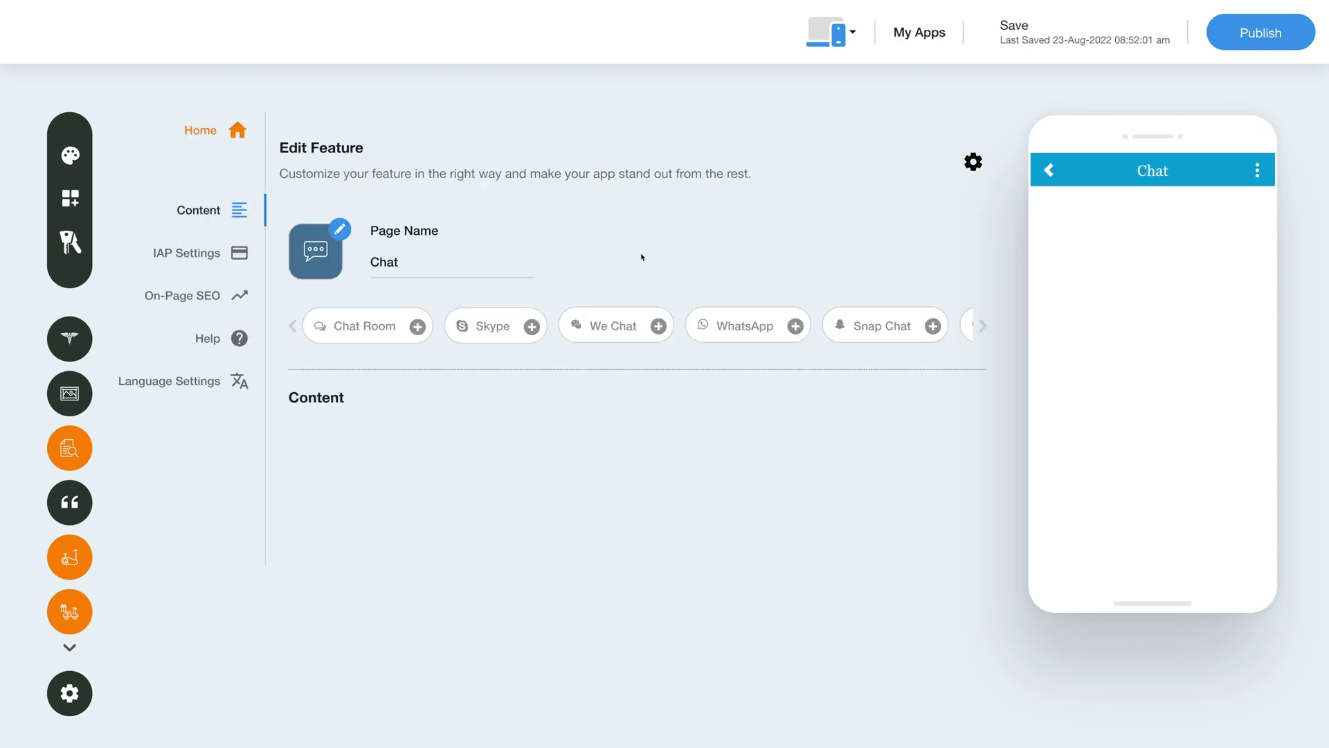
# Keep the page name Chat and browse outline, image and upload icon options without changing the icon.
pyautogui.click(455, 265)
pyautogui.click(387, 302)
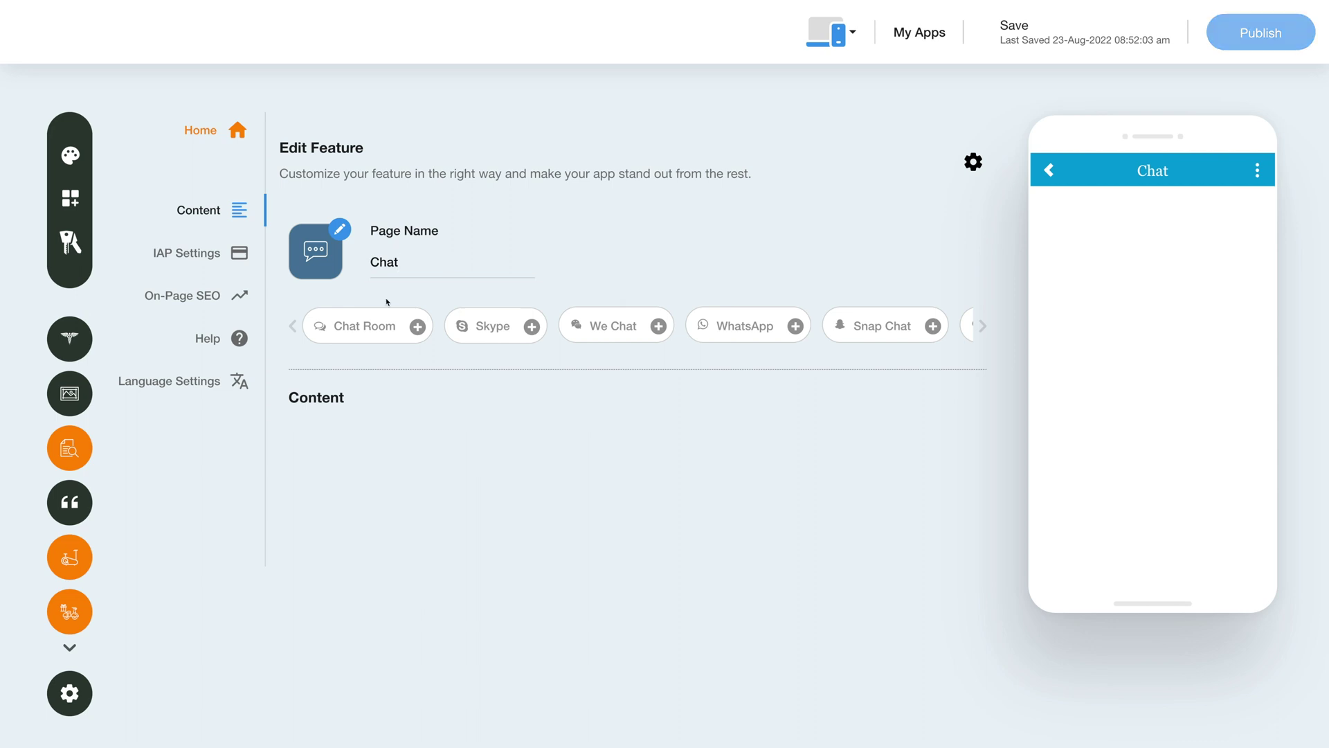
pyautogui.click(324, 259)
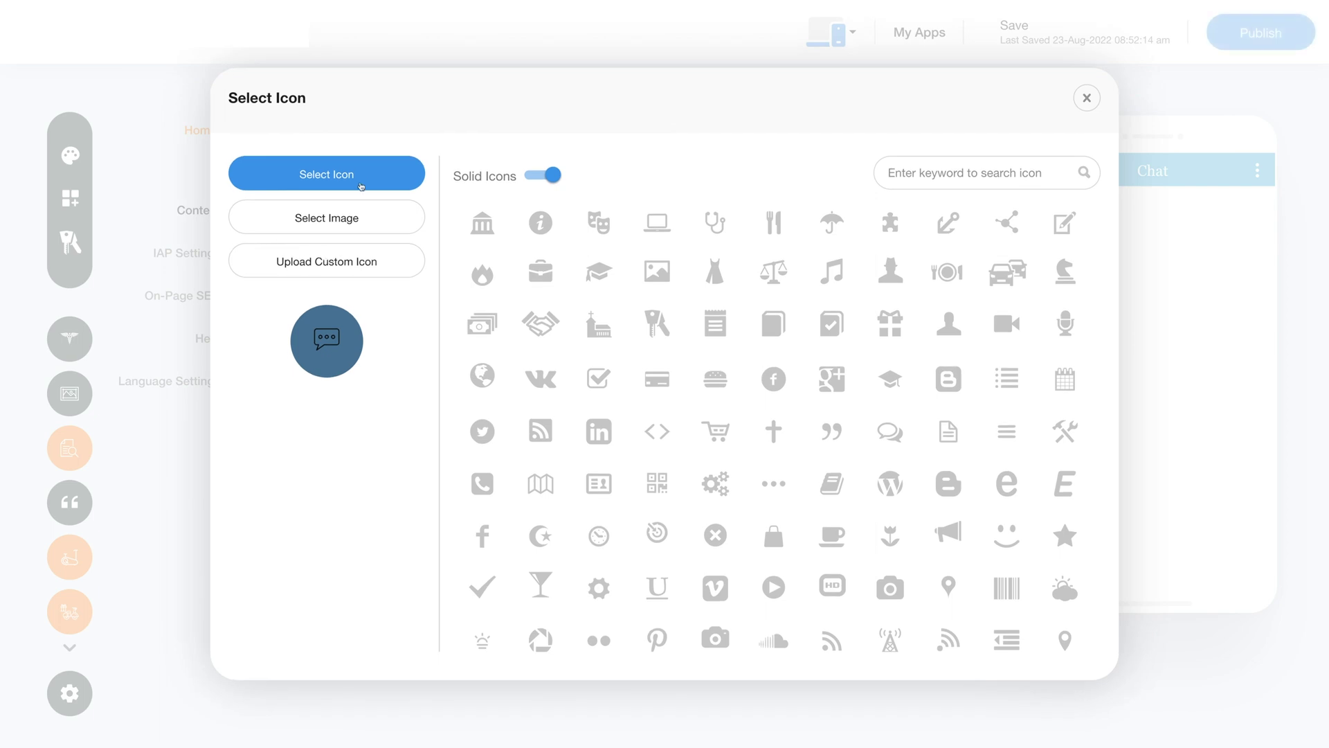
pyautogui.click(543, 175)
pyautogui.click(387, 220)
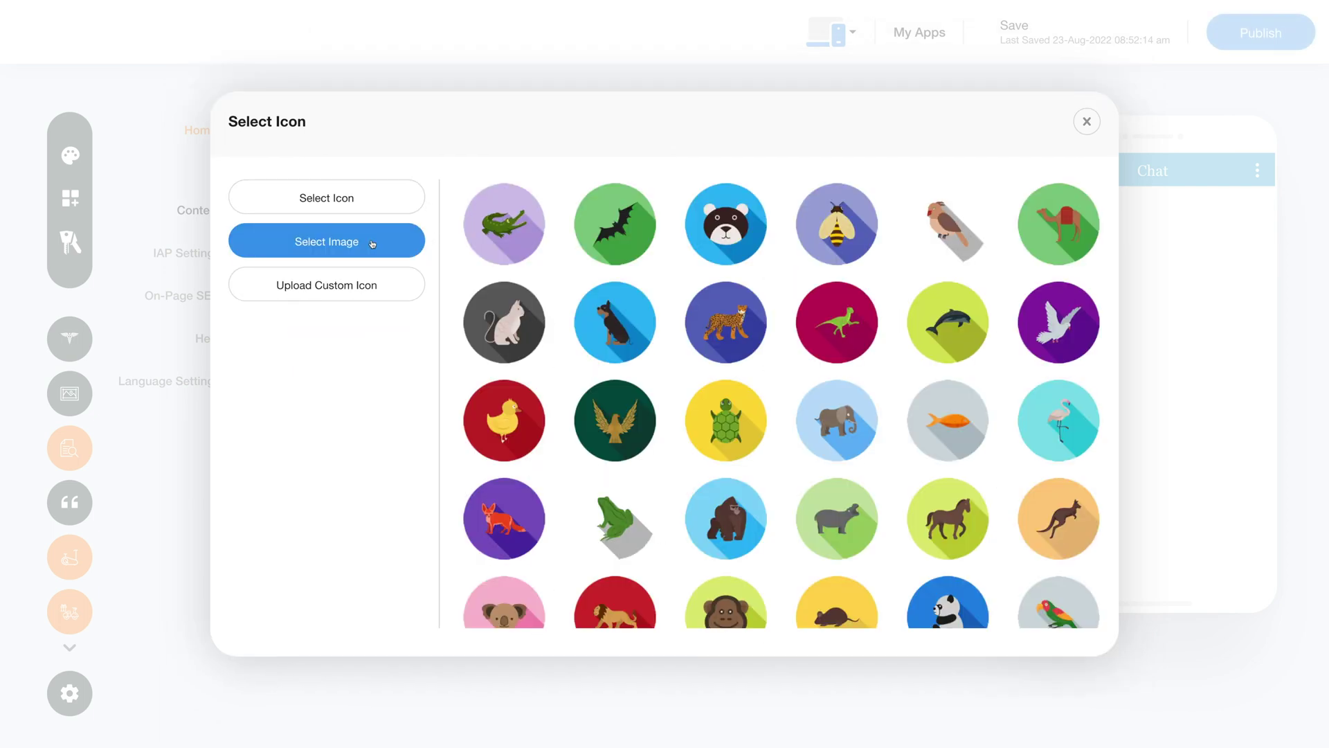
pyautogui.click(365, 285)
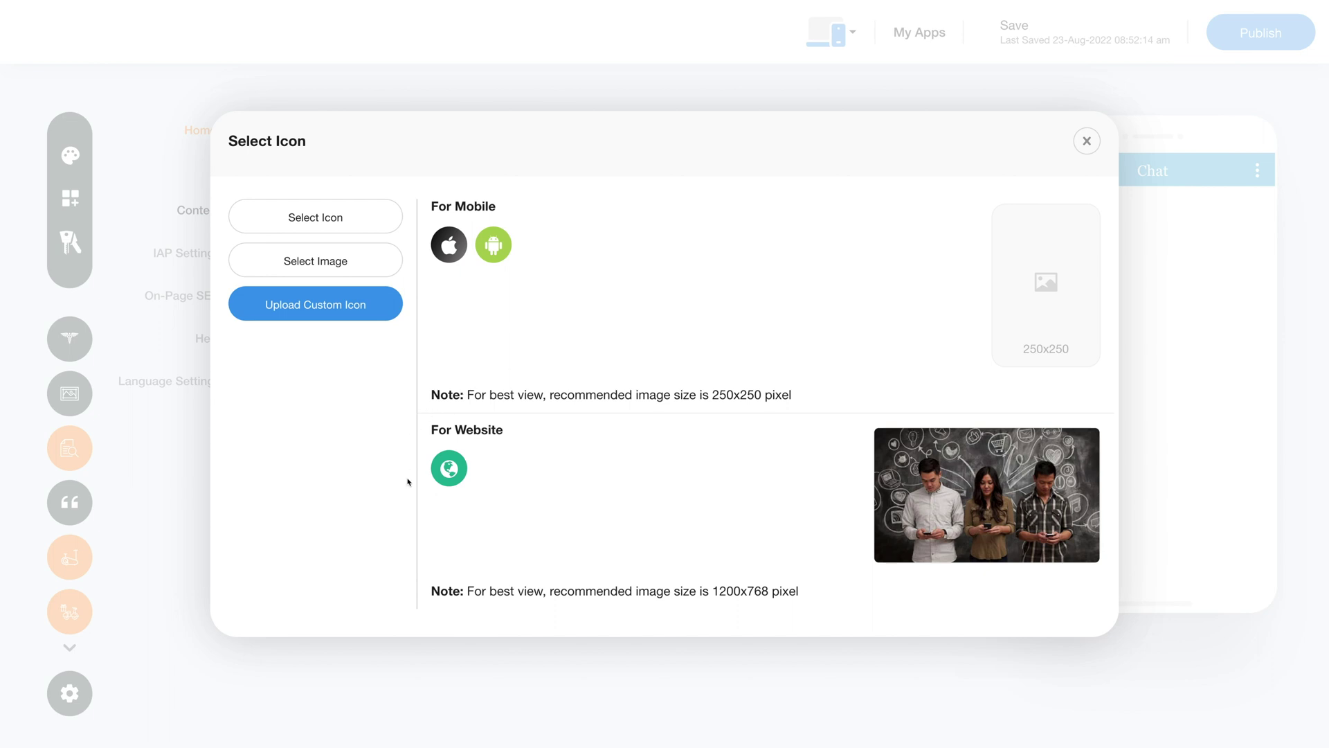
pyautogui.press('Escape')
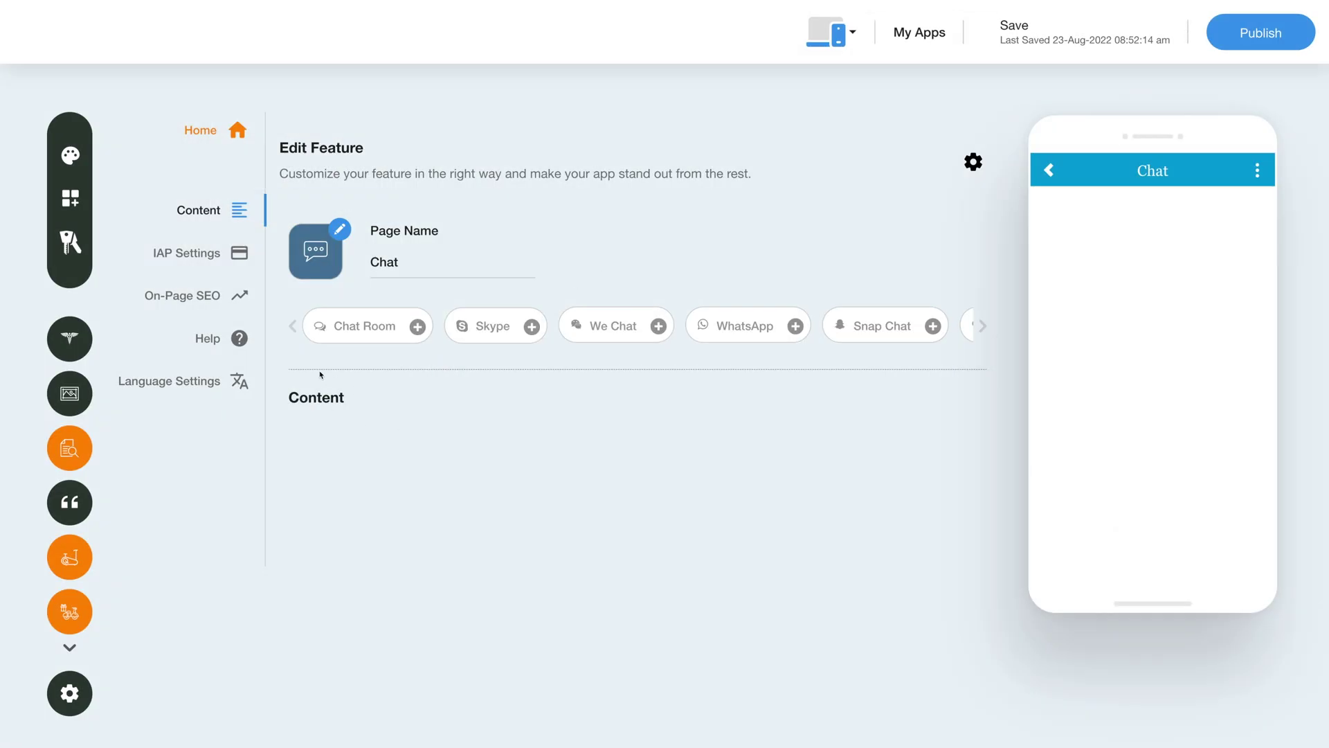
# Add a Chat Room entry to the Chat page from the chat-type carousel.
pyautogui.click(337, 333)
pyautogui.click(983, 326)
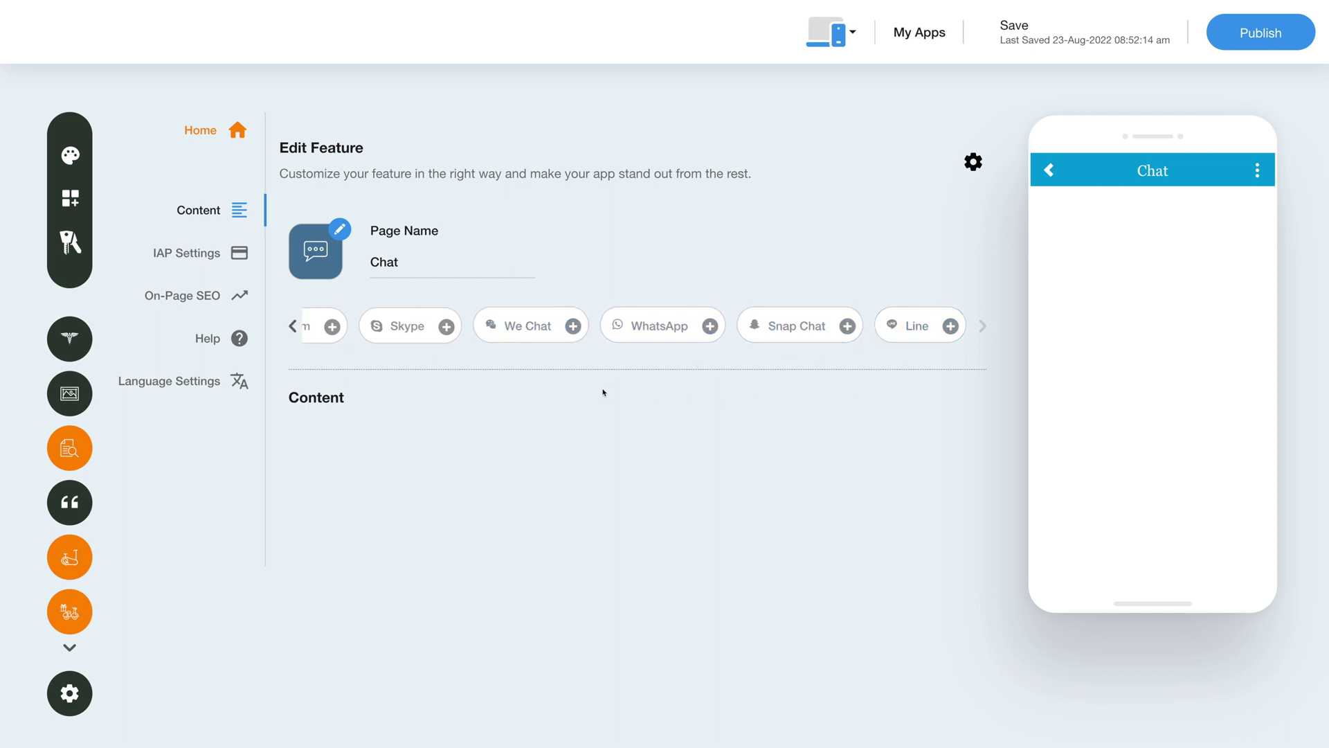
pyautogui.click(291, 325)
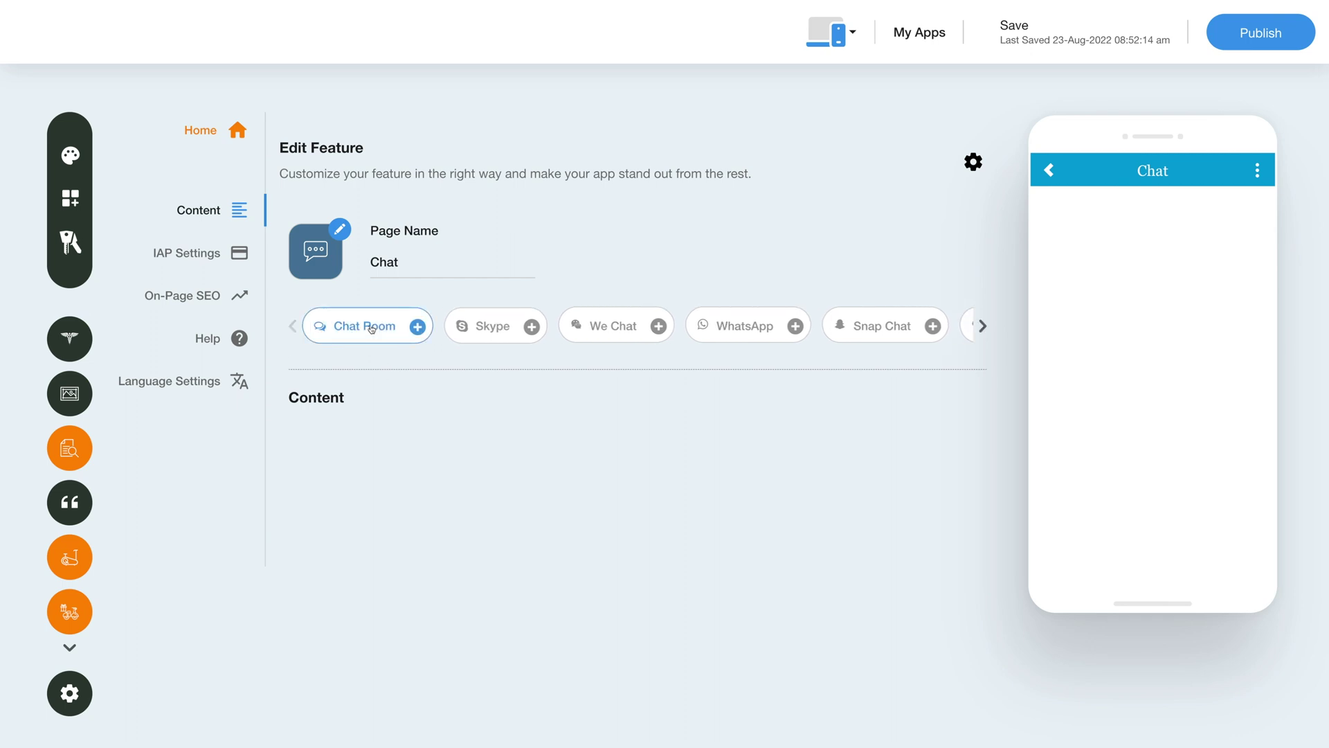
pyautogui.click(372, 330)
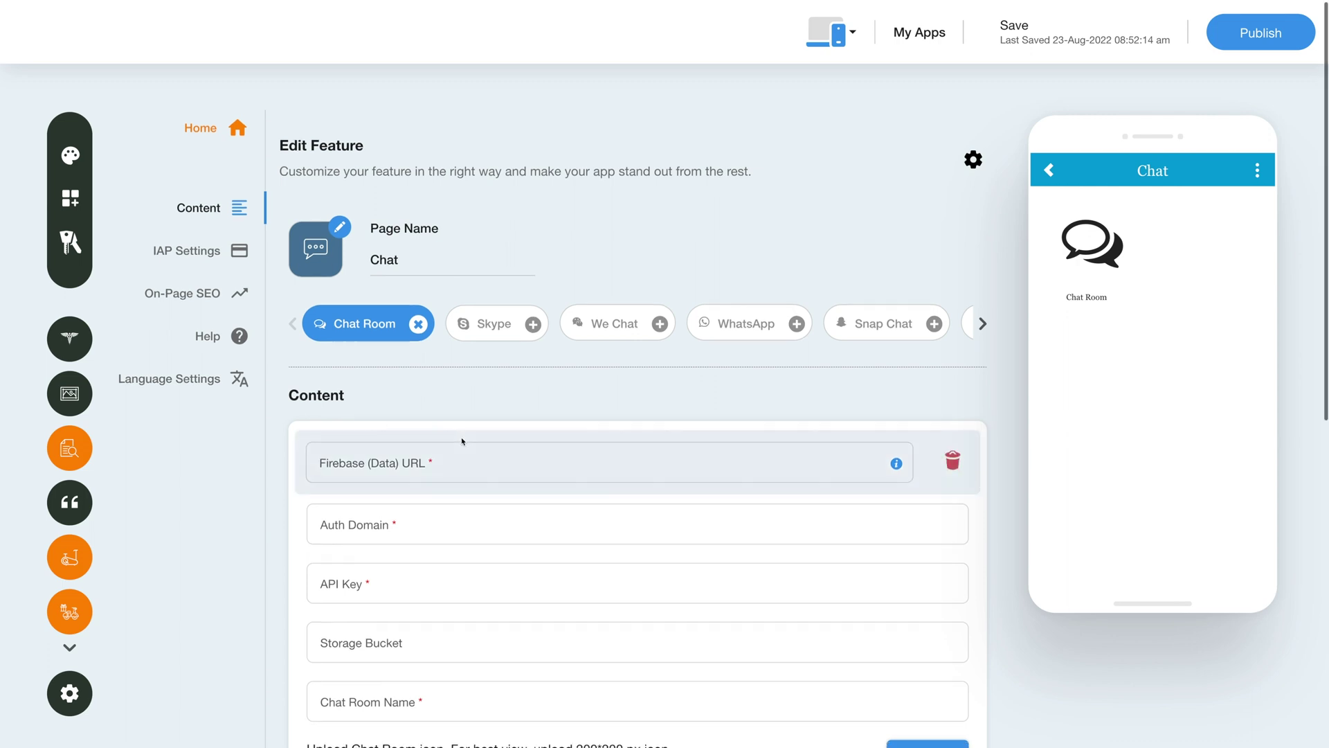
# Step through the Firebase URL, Auth Domain, API Key, Storage Bucket and room name fields, leaving them empty.
pyautogui.scroll(-2, 463, 436)
pyautogui.click(418, 375)
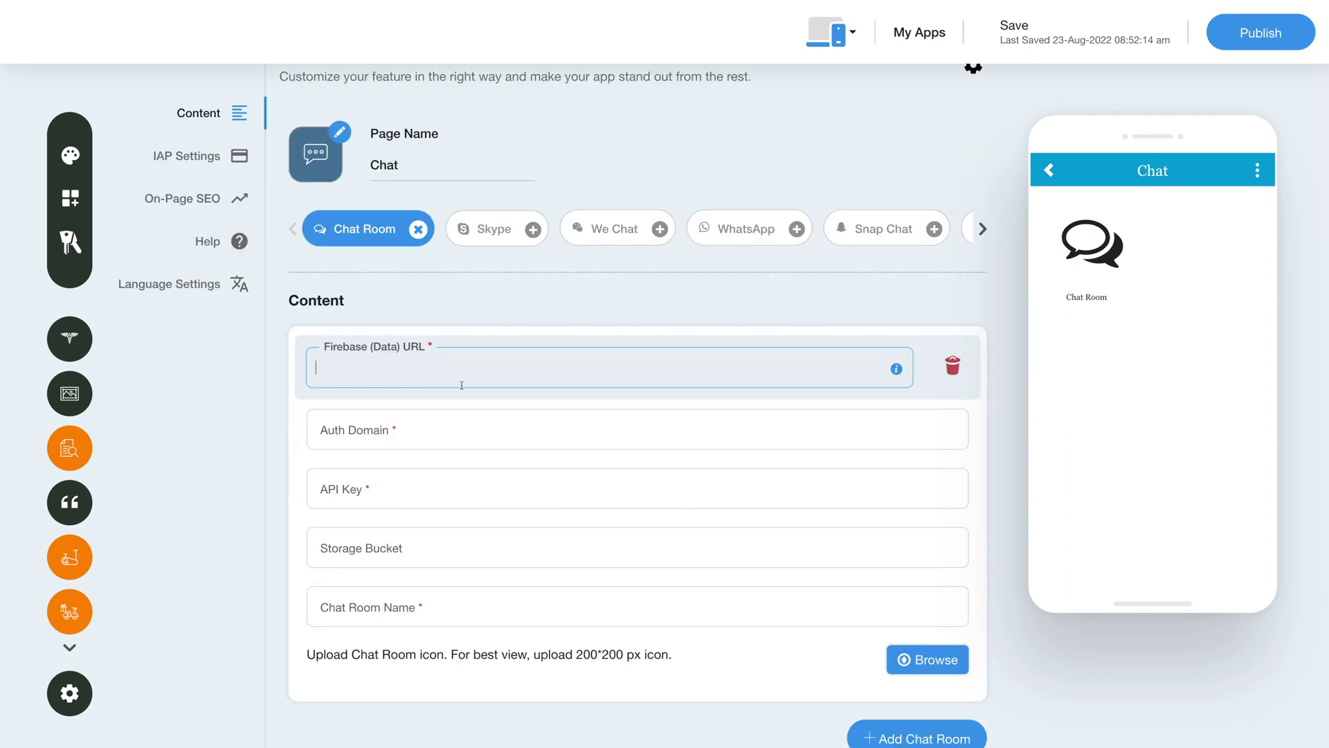
pyautogui.scroll(-1, 381, 387)
pyautogui.click(382, 386)
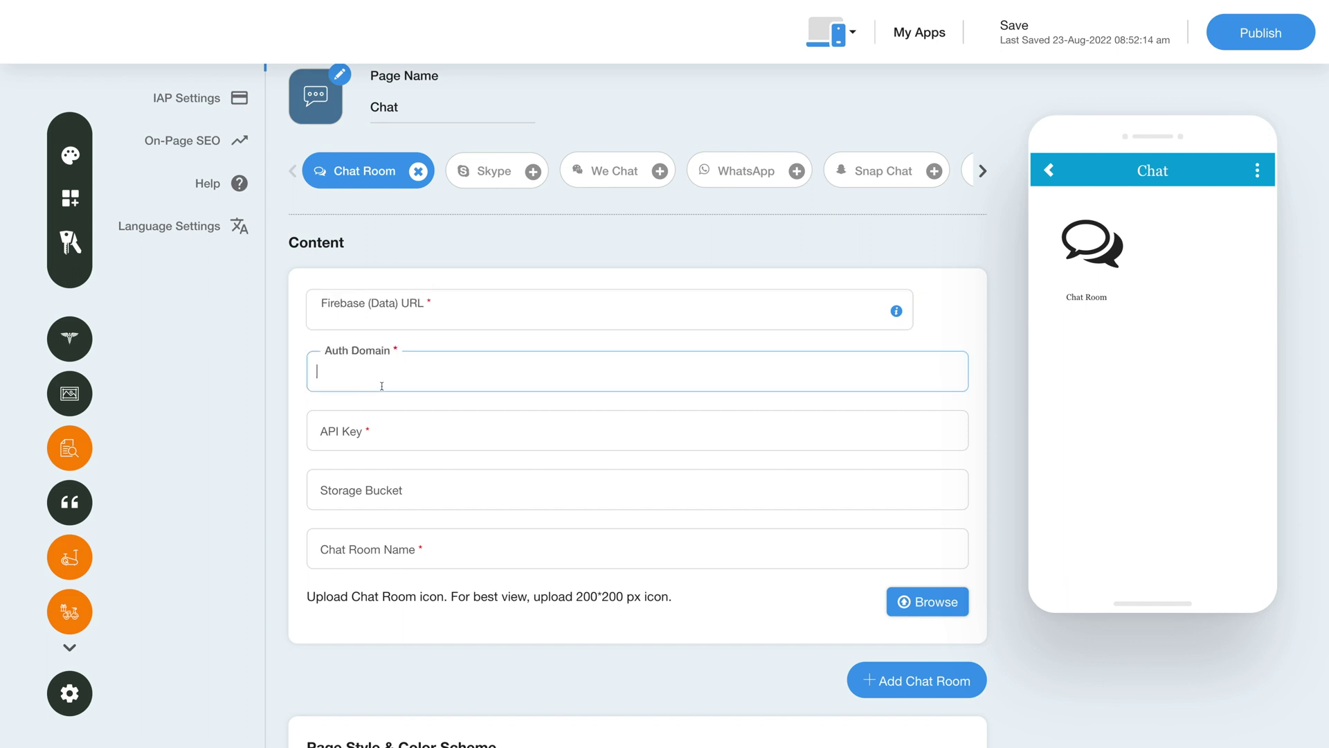
pyautogui.click(436, 425)
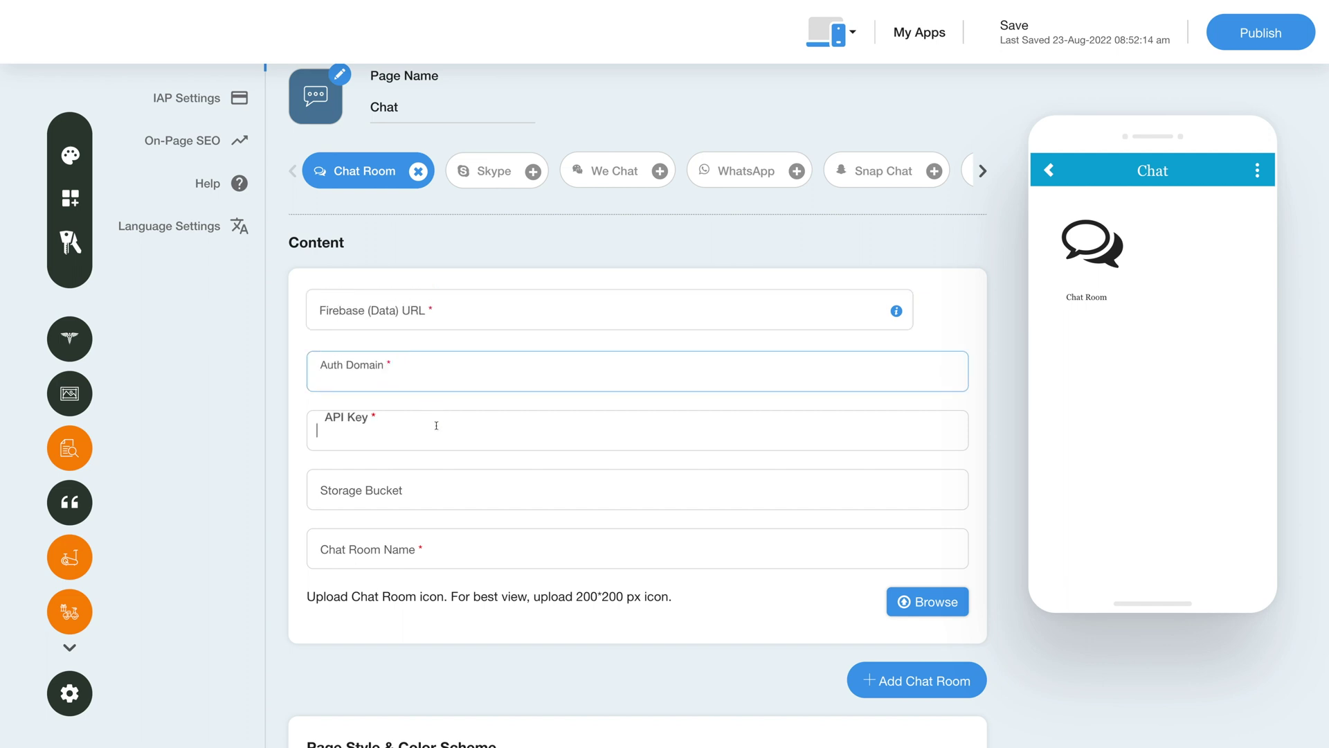
pyautogui.click(440, 478)
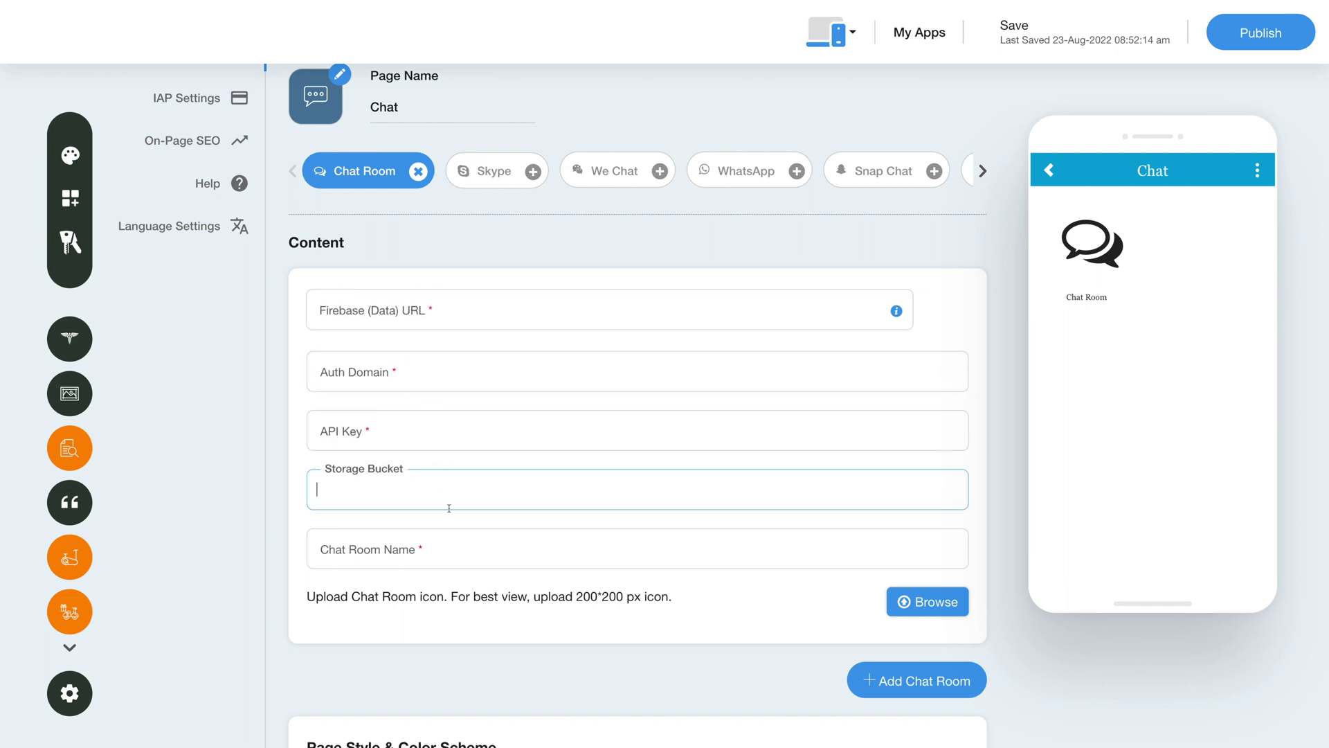
pyautogui.scroll(1, 787, 481)
pyautogui.click(787, 476)
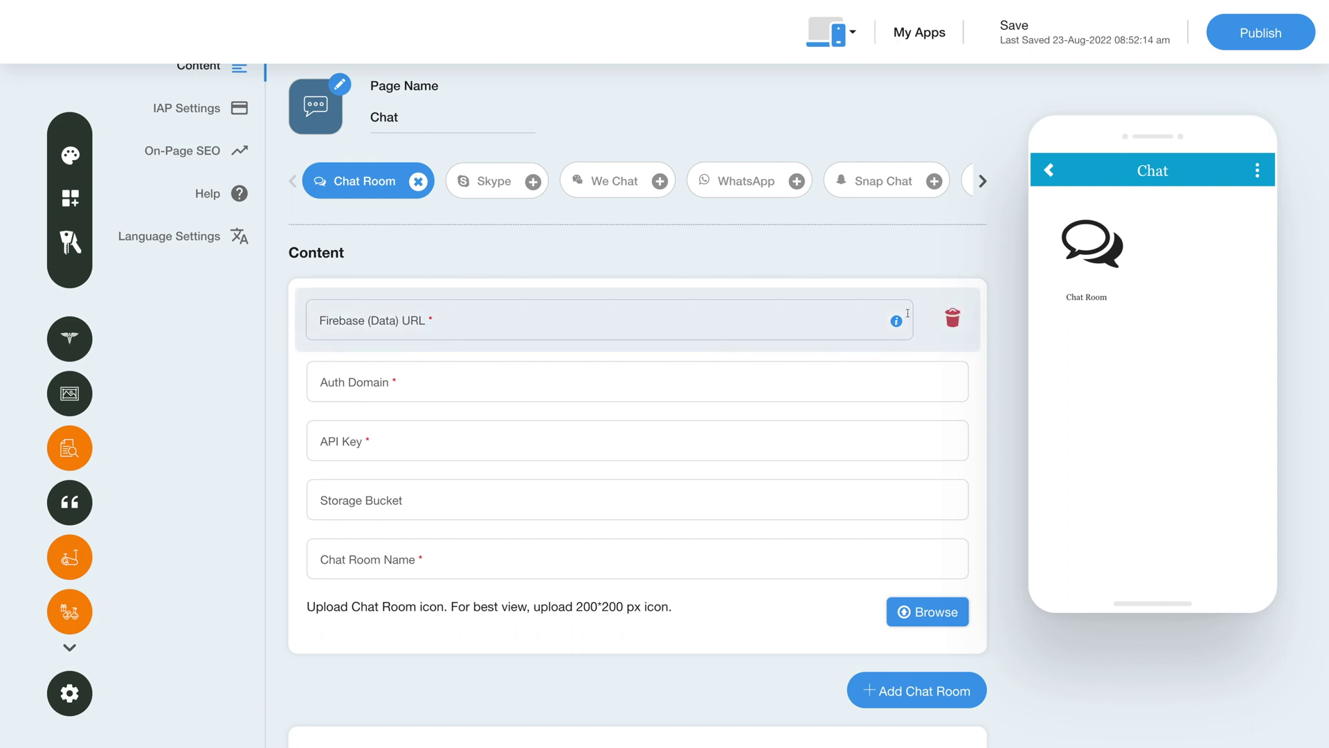
pyautogui.moveTo(896, 322)
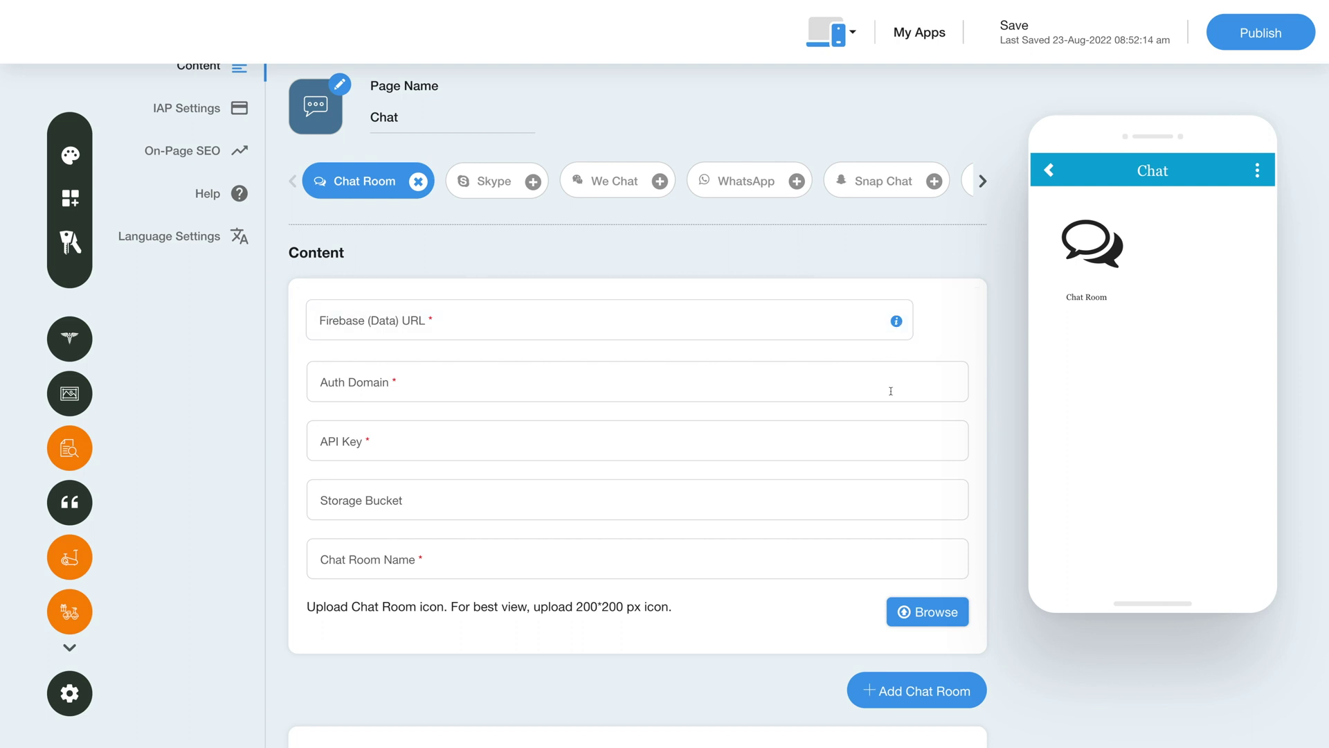
pyautogui.click(458, 547)
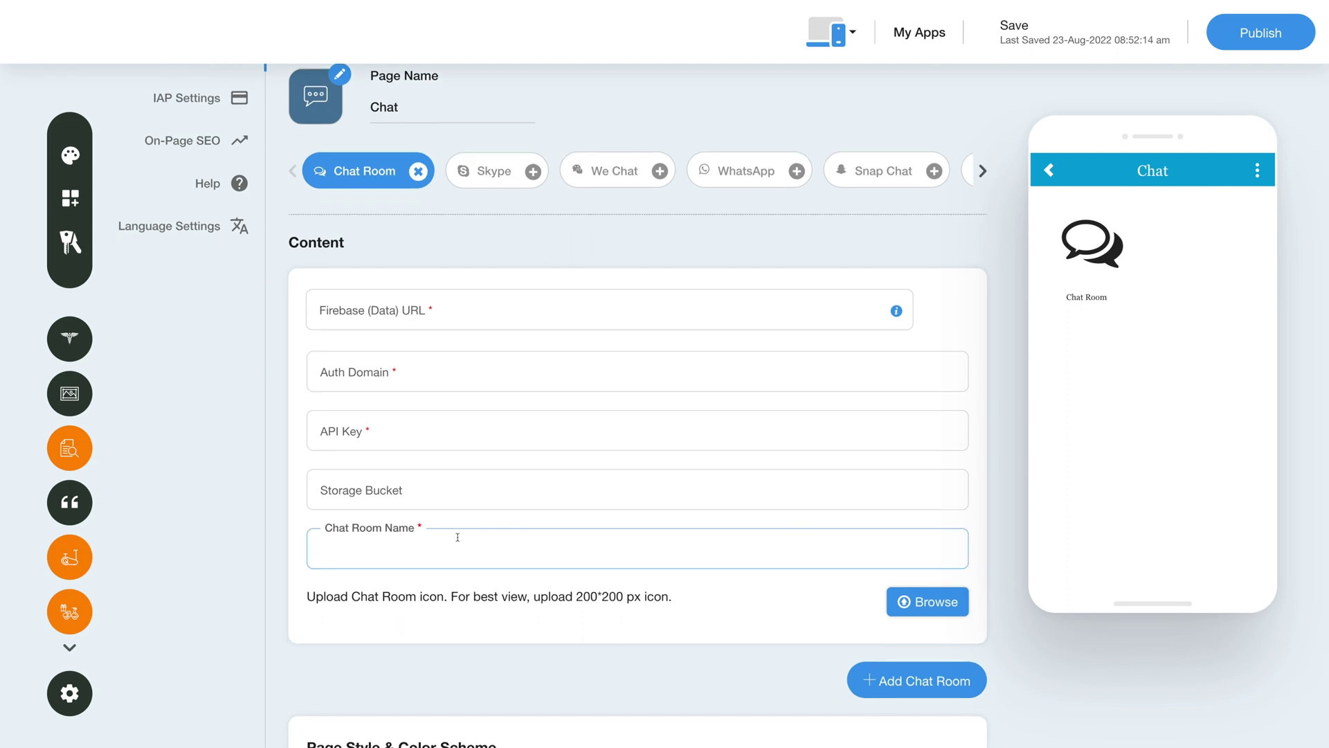
pyautogui.click(627, 630)
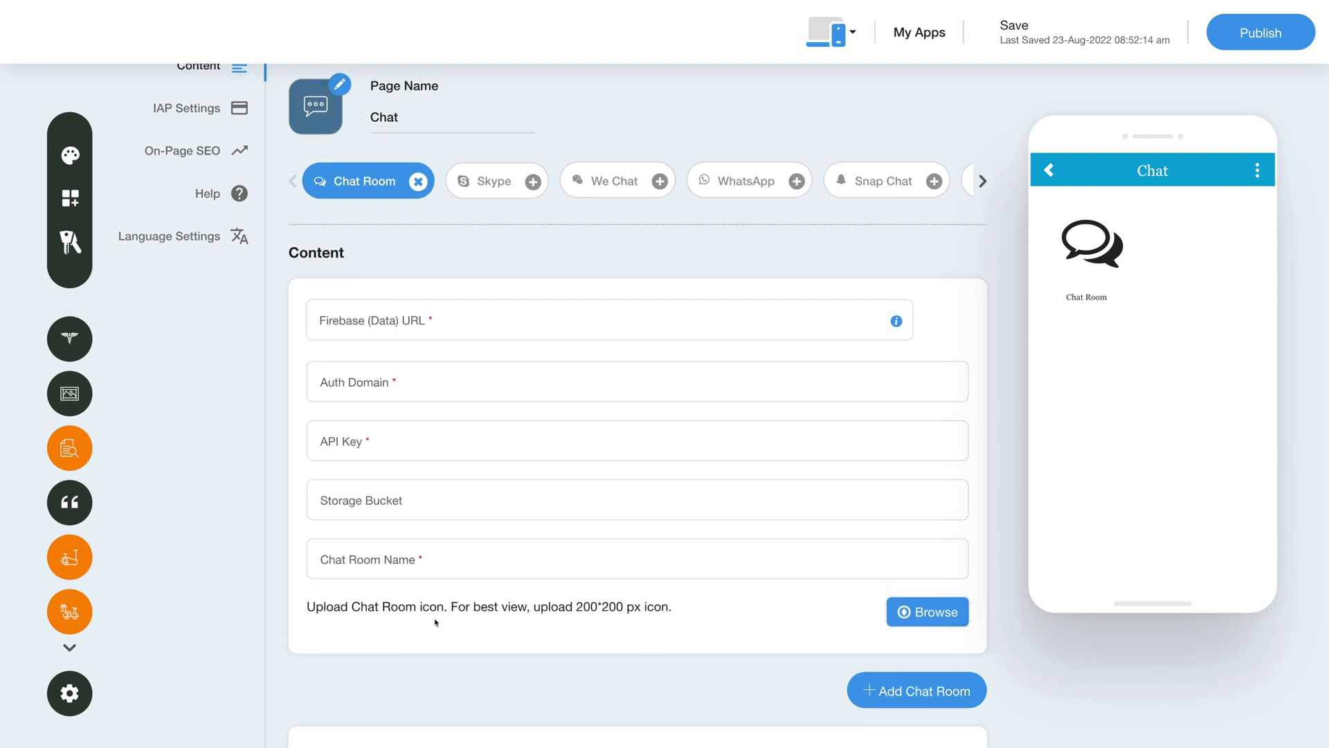
pyautogui.scroll(-5, 759, 665)
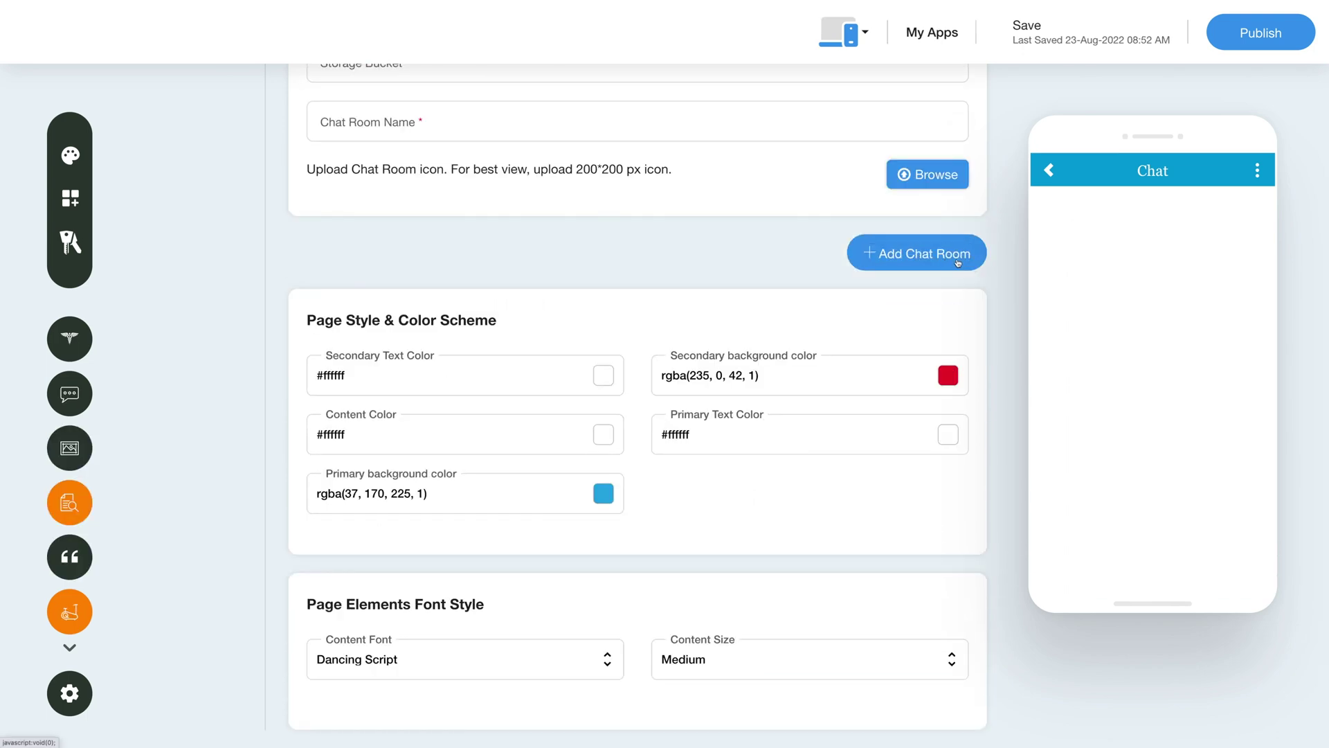
pyautogui.scroll(8, 914, 430)
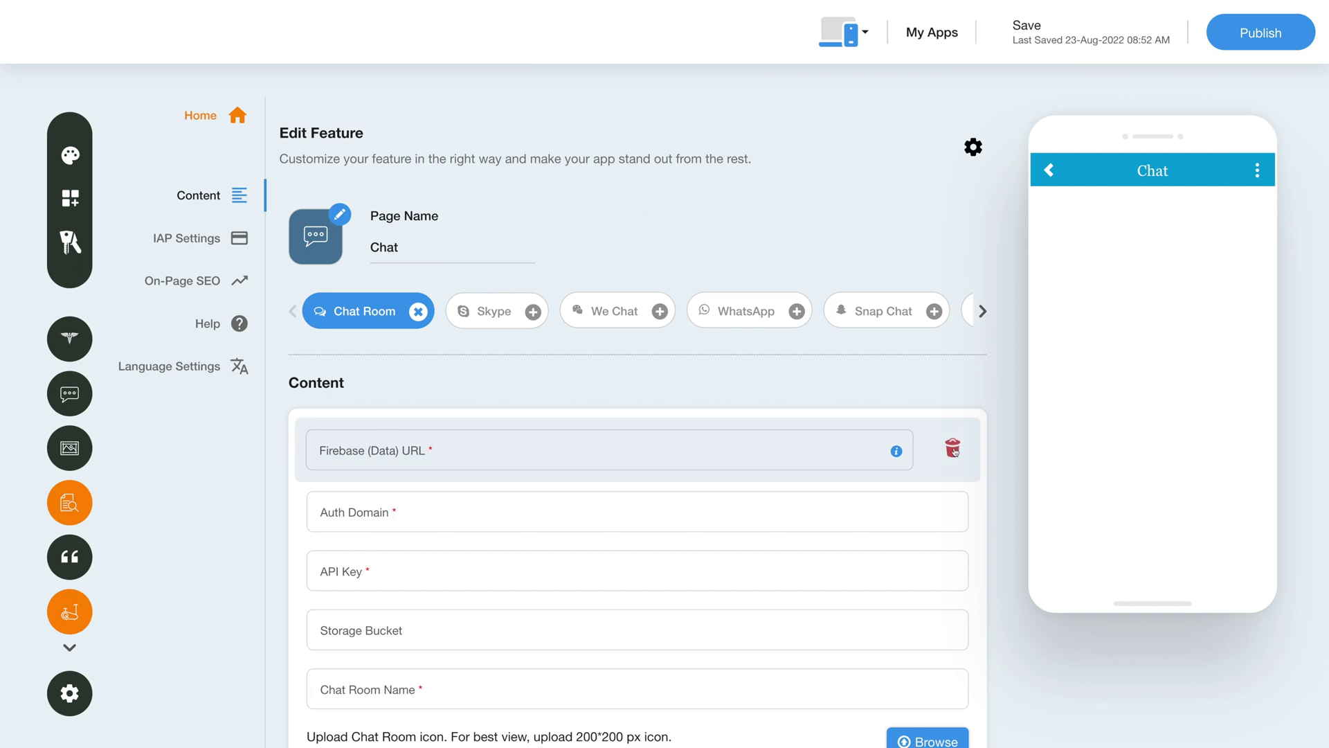
pyautogui.scroll(-8, 959, 450)
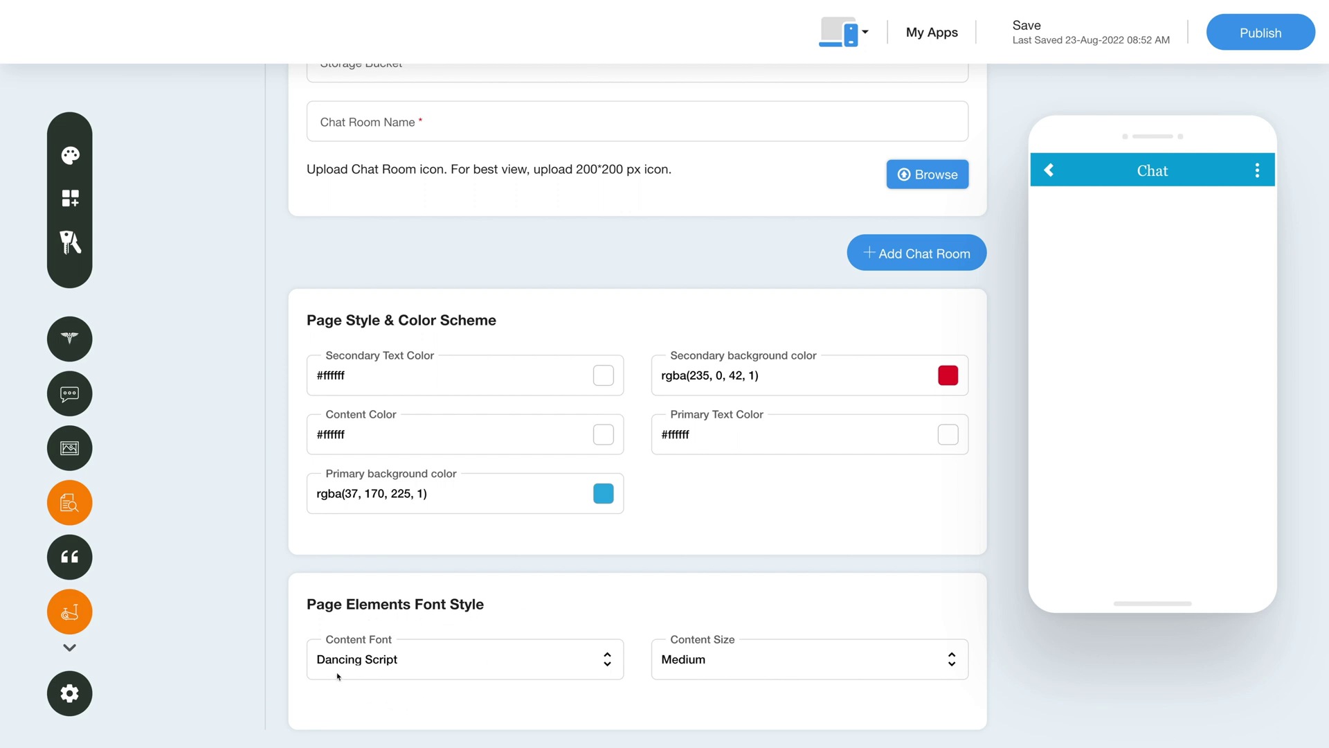
pyautogui.scroll(8, 871, 596)
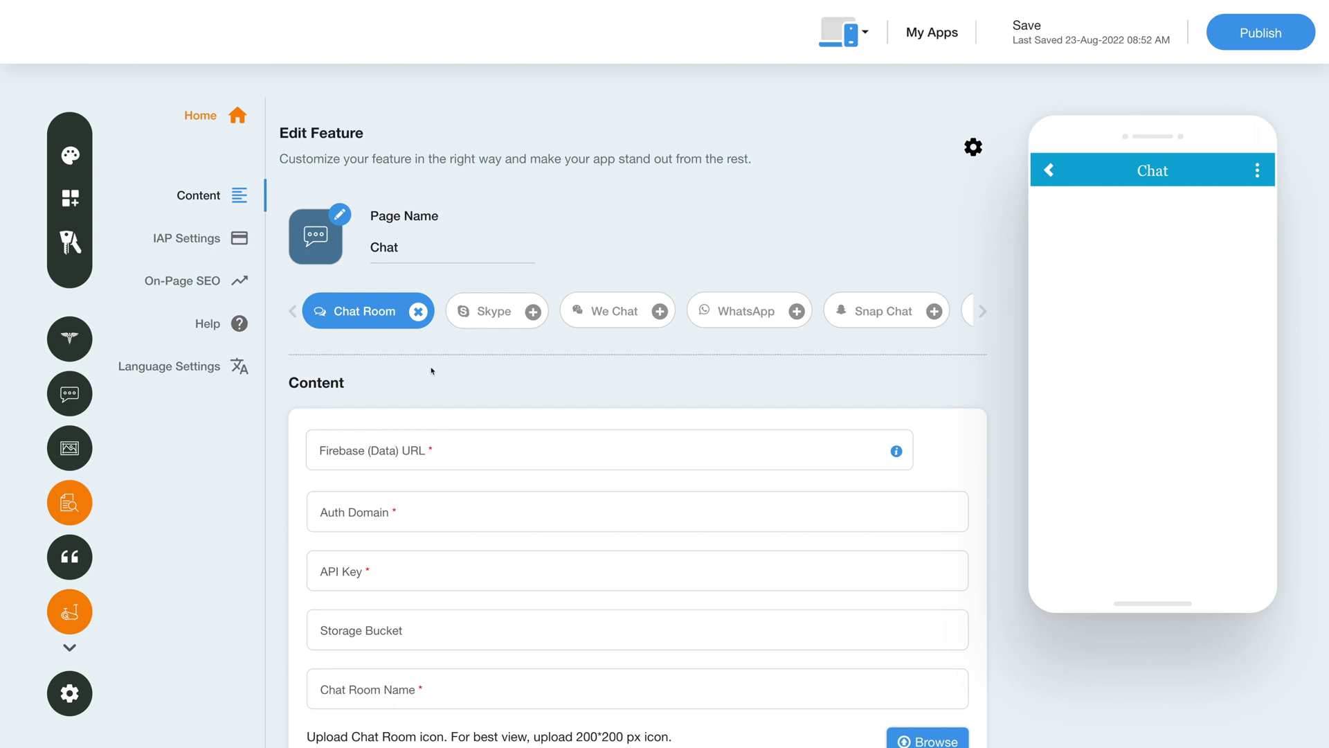
# Add a Skype entry named 'Skype Name' with Skype ID 987654321, keeping its default icon.
pyautogui.click(491, 321)
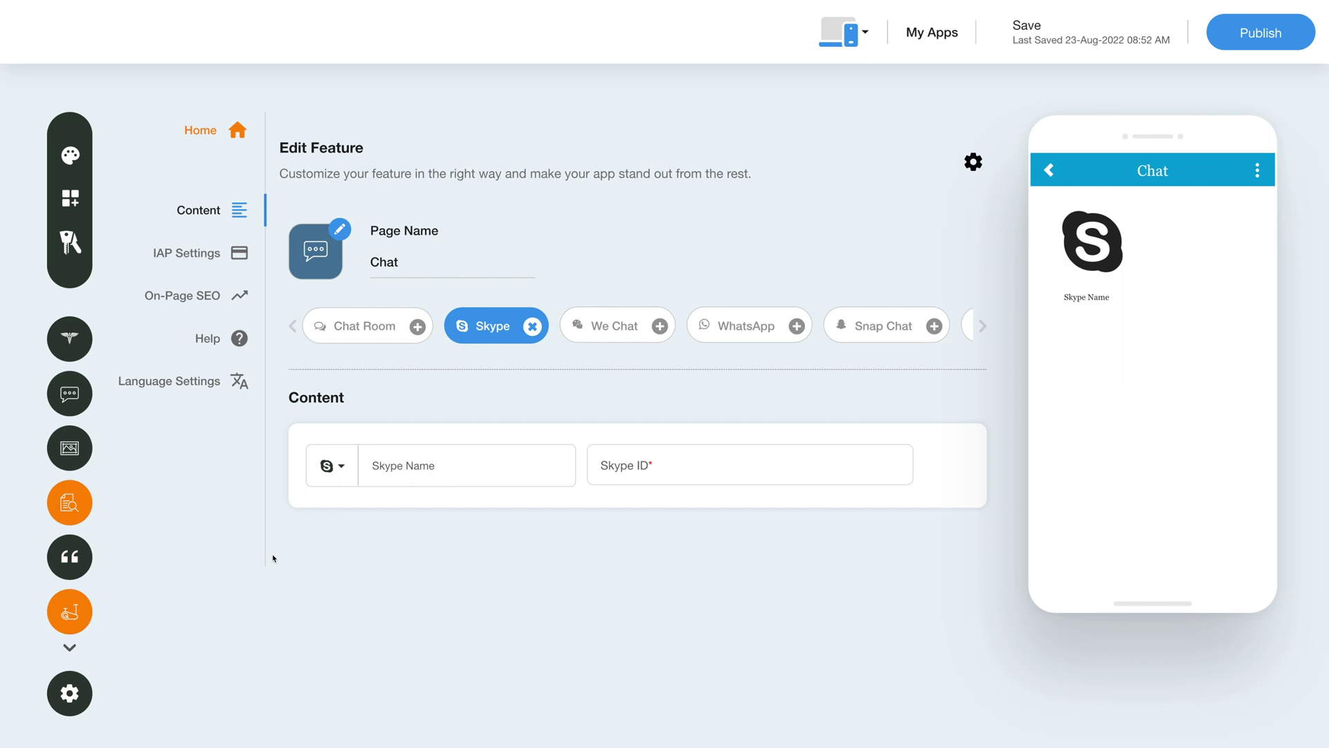
pyautogui.click(443, 467)
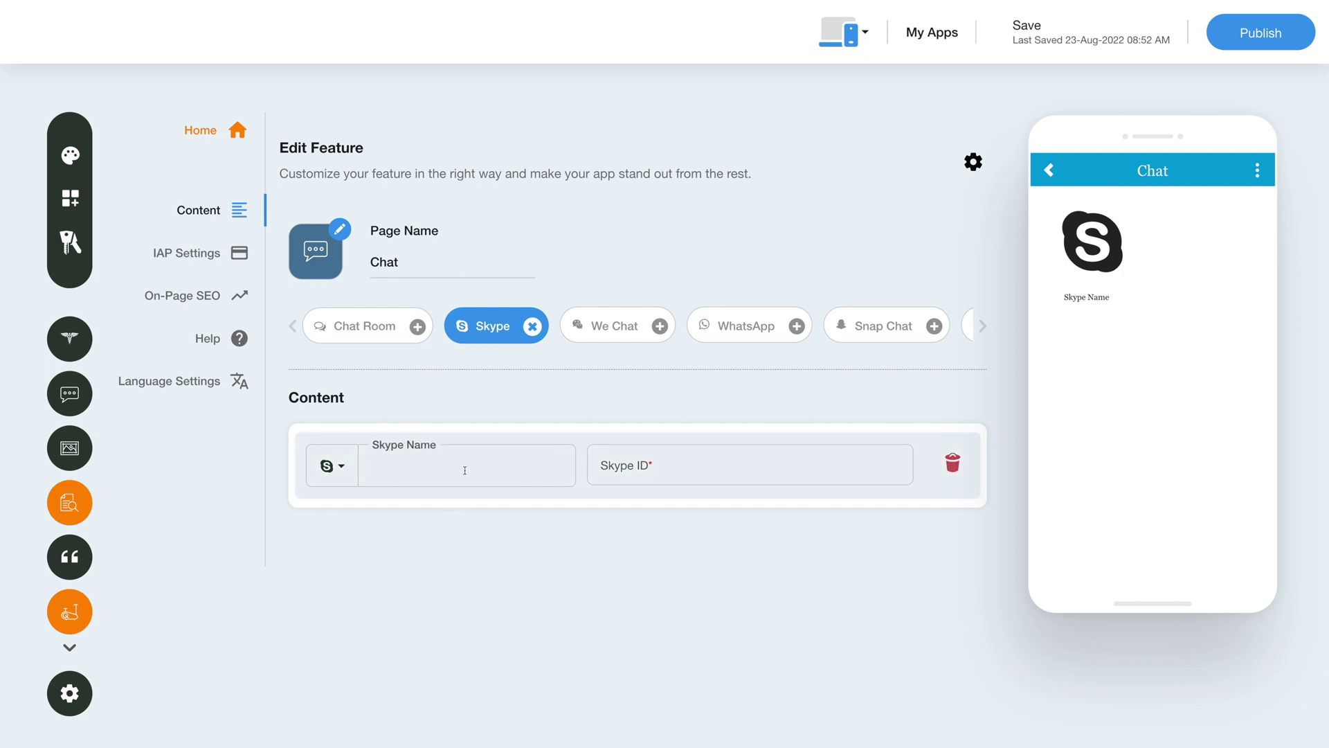
pyautogui.write('Skype Name')
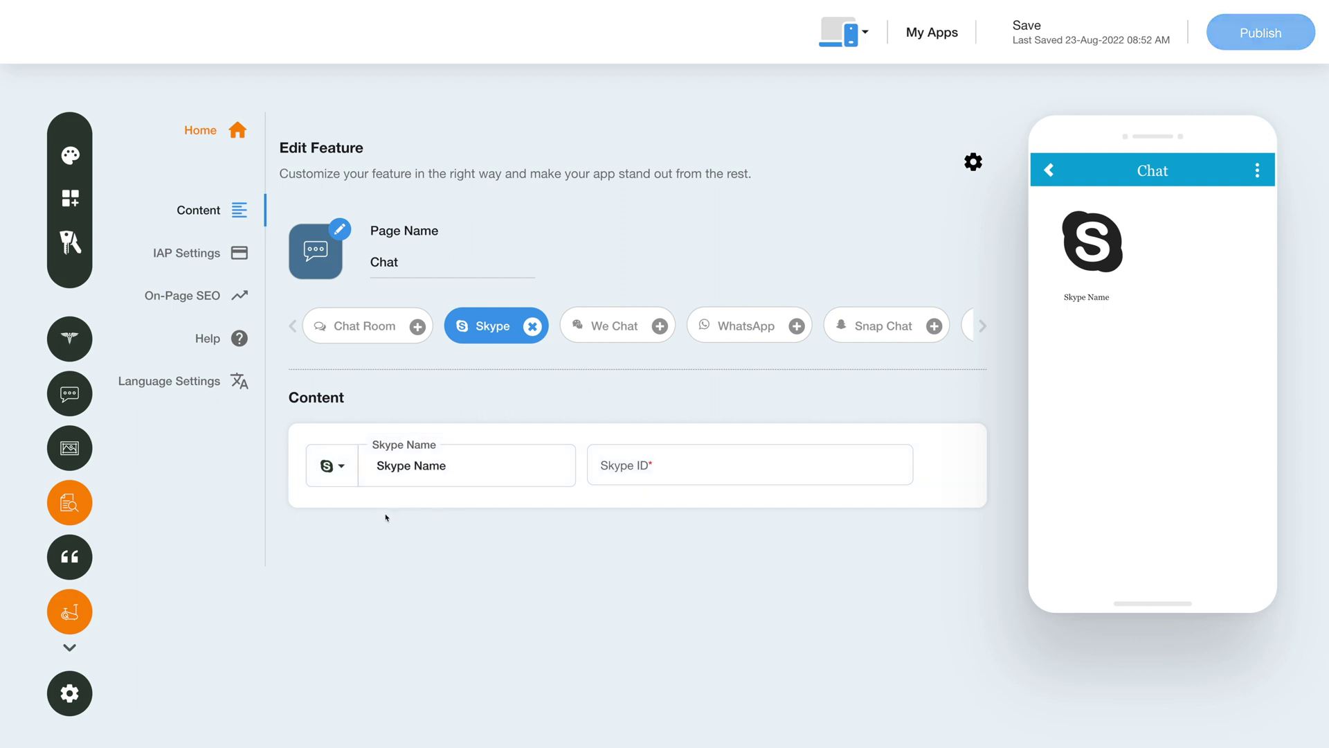
pyautogui.click(342, 467)
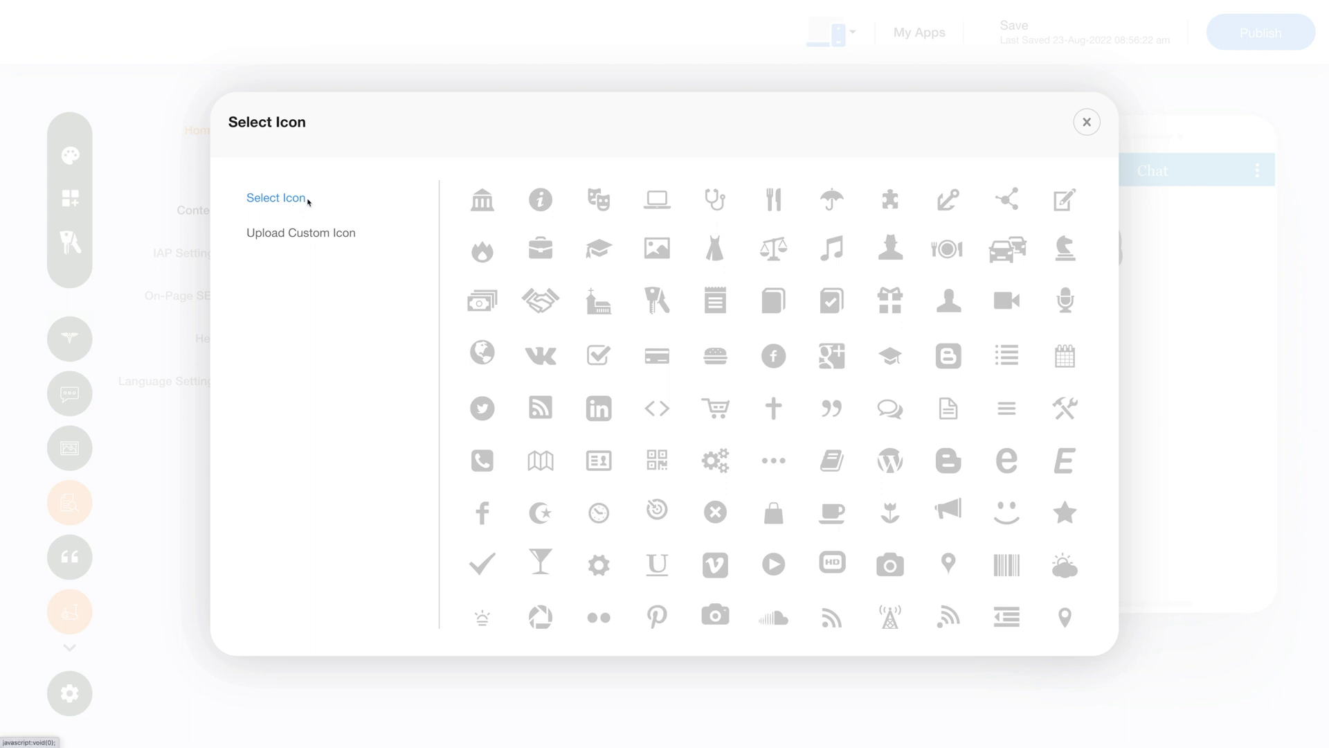
pyautogui.click(317, 233)
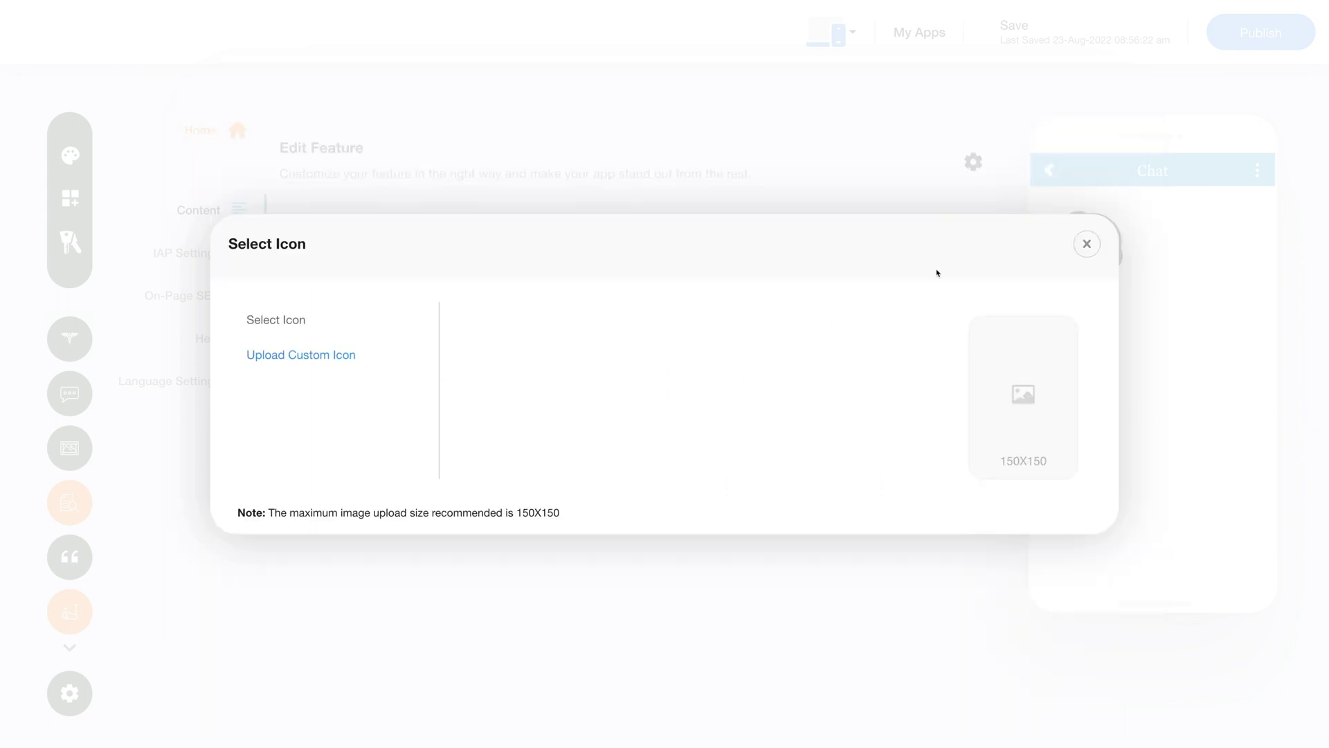
pyautogui.click(1084, 245)
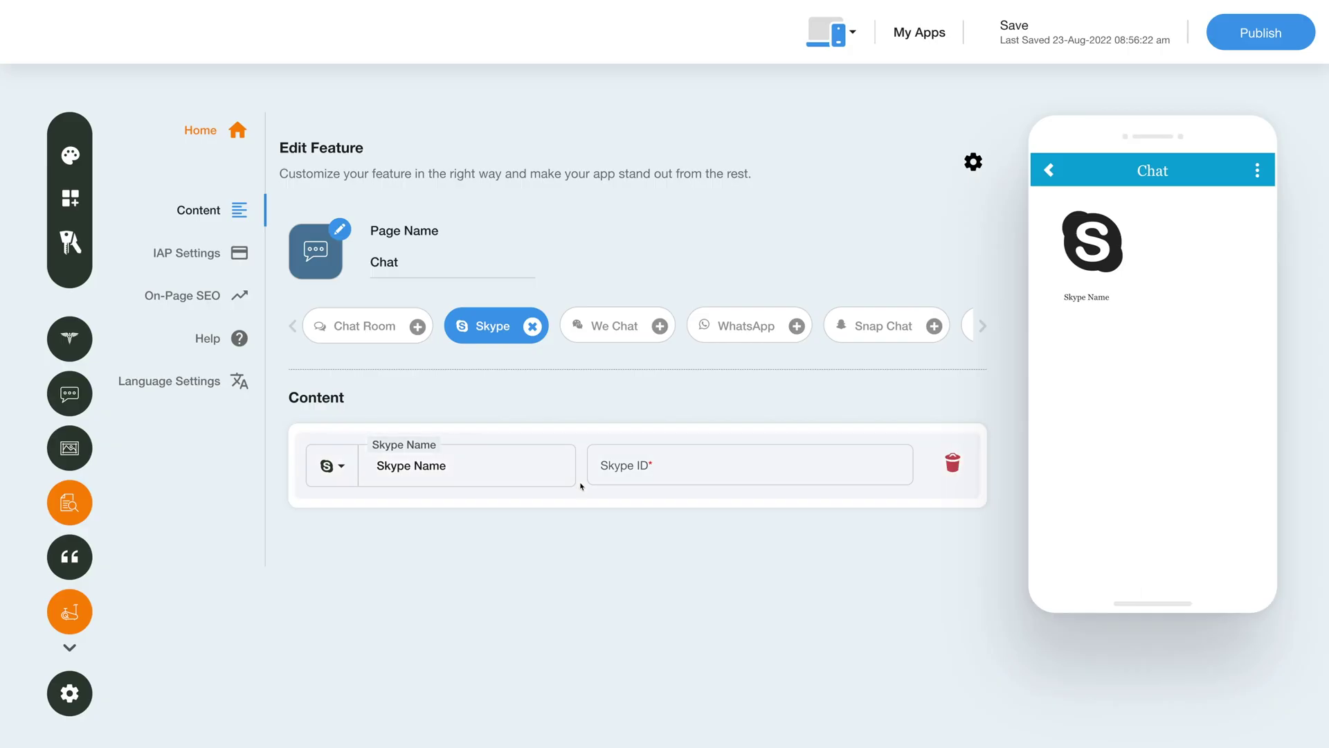
pyautogui.click(628, 466)
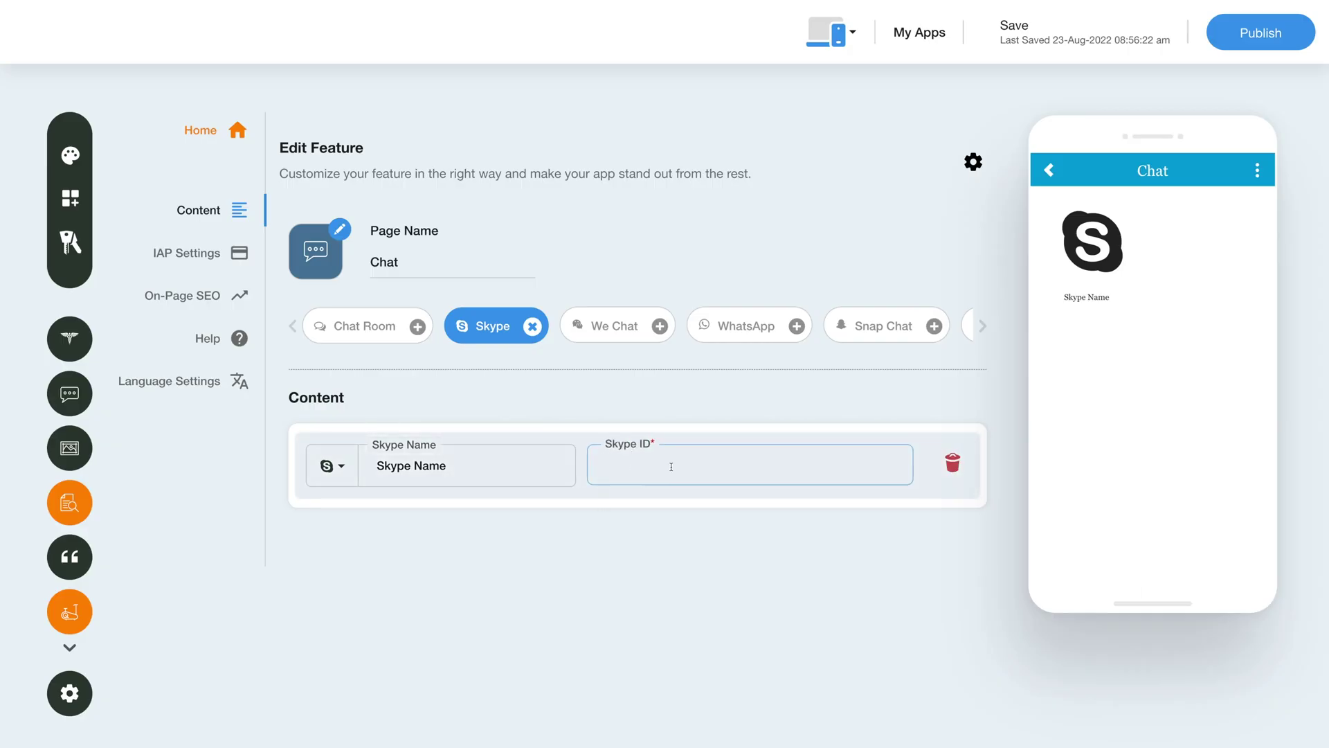
pyautogui.write('987654321')
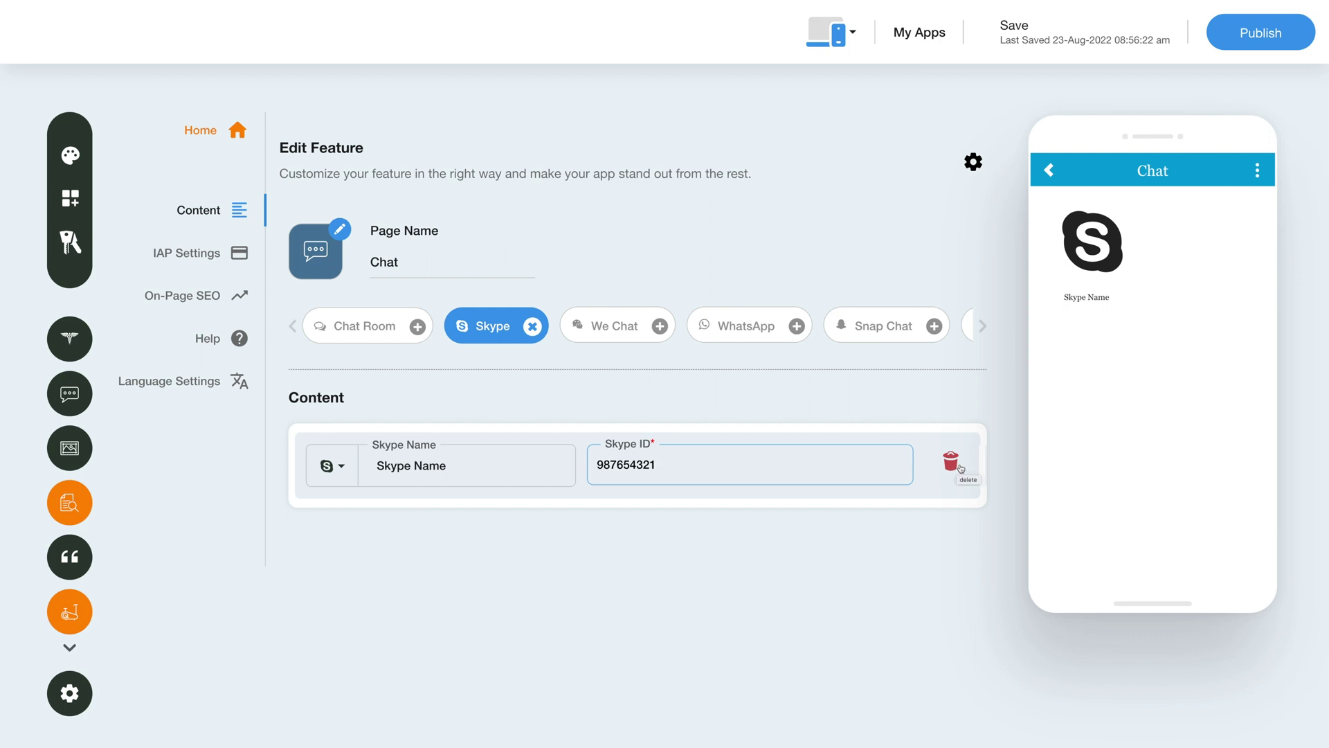
pyautogui.click(415, 380)
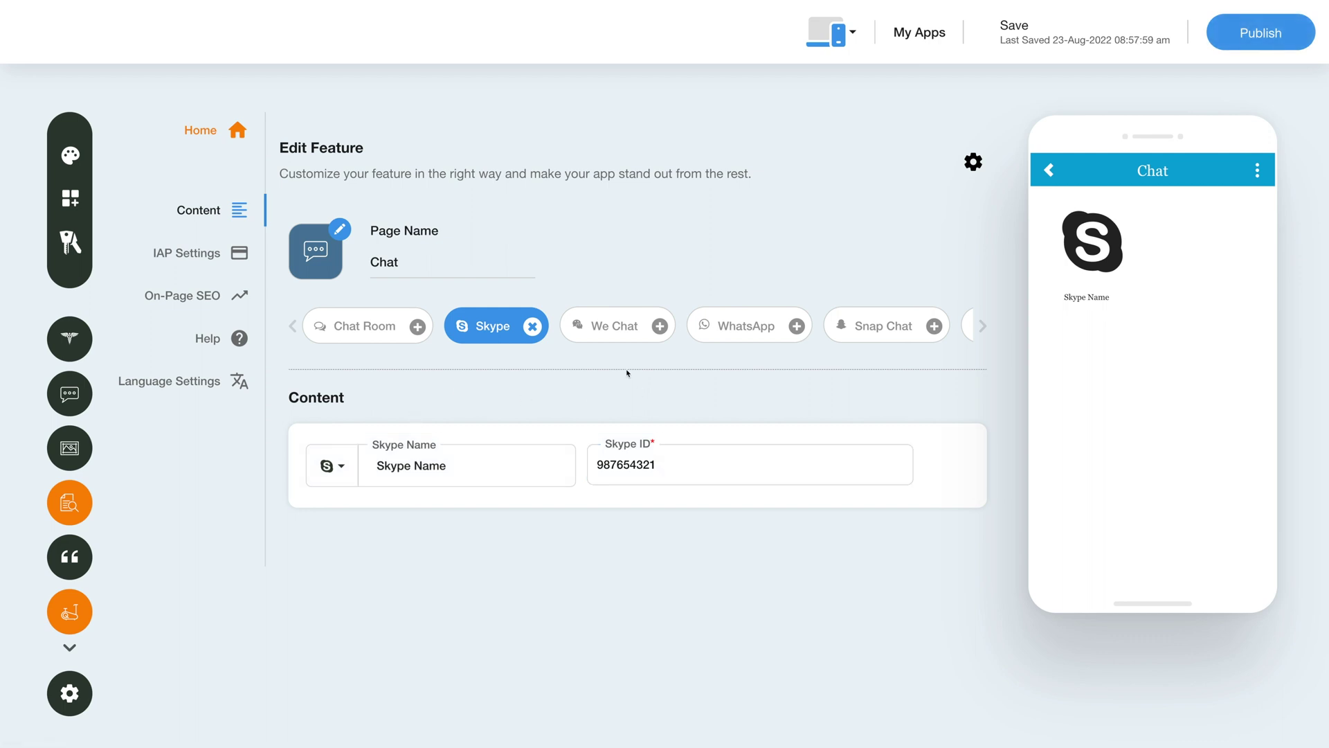
# Add a We Chat entry named Wechat Name with its default icon, then scroll the chat-type carousel right.
pyautogui.click(615, 339)
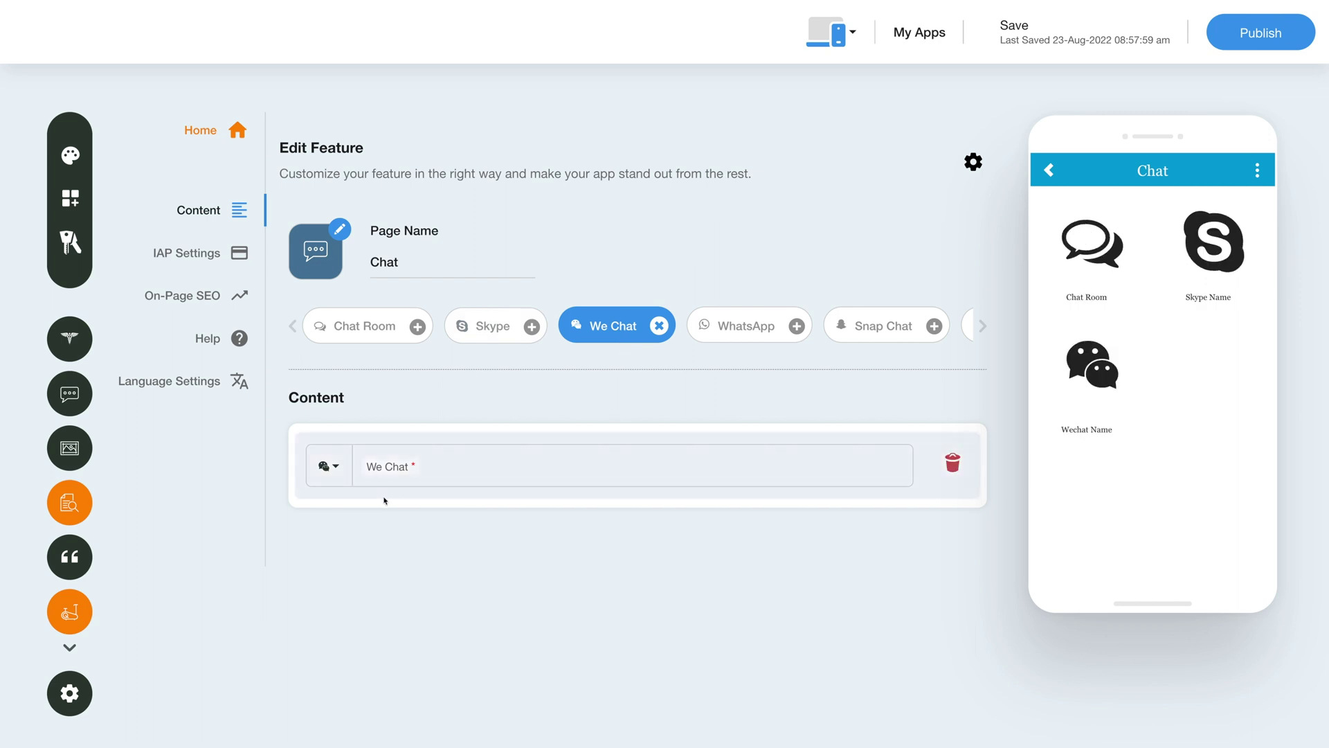
pyautogui.click(439, 457)
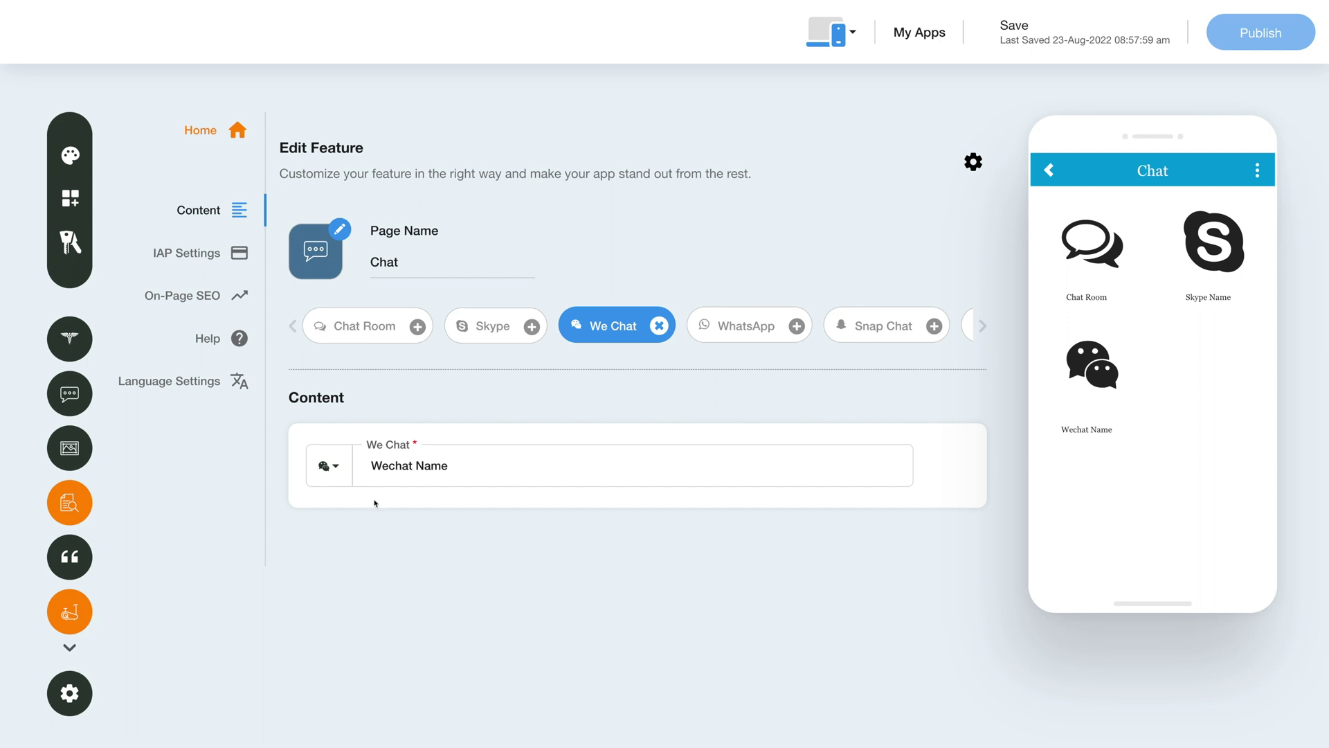
pyautogui.click(336, 467)
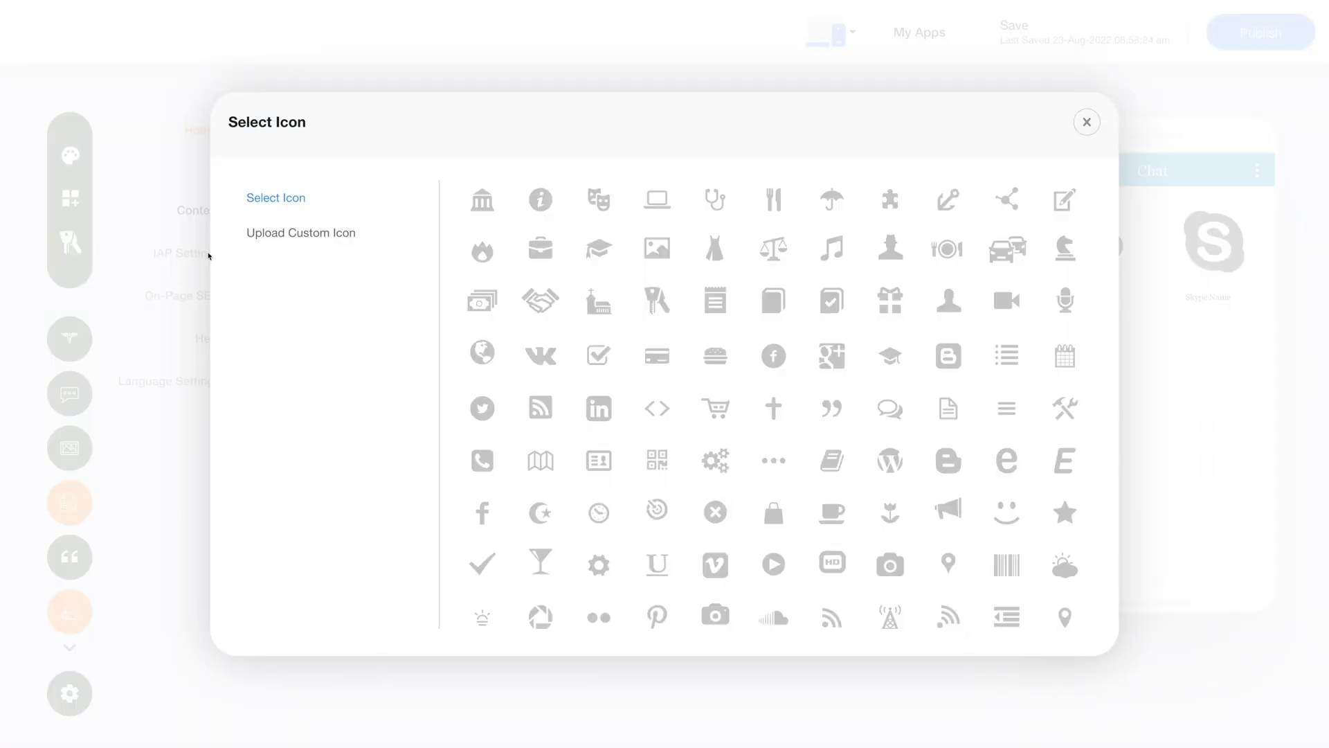
pyautogui.click(250, 231)
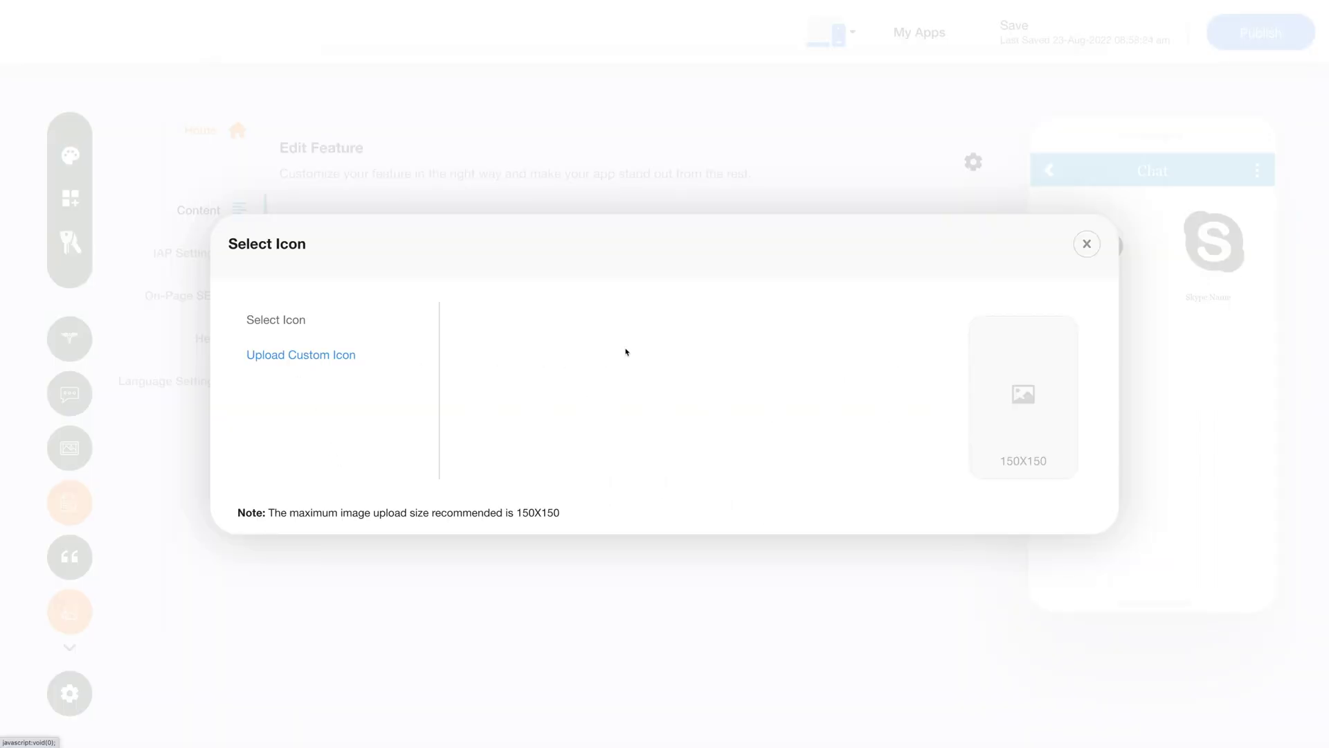
pyautogui.click(1088, 244)
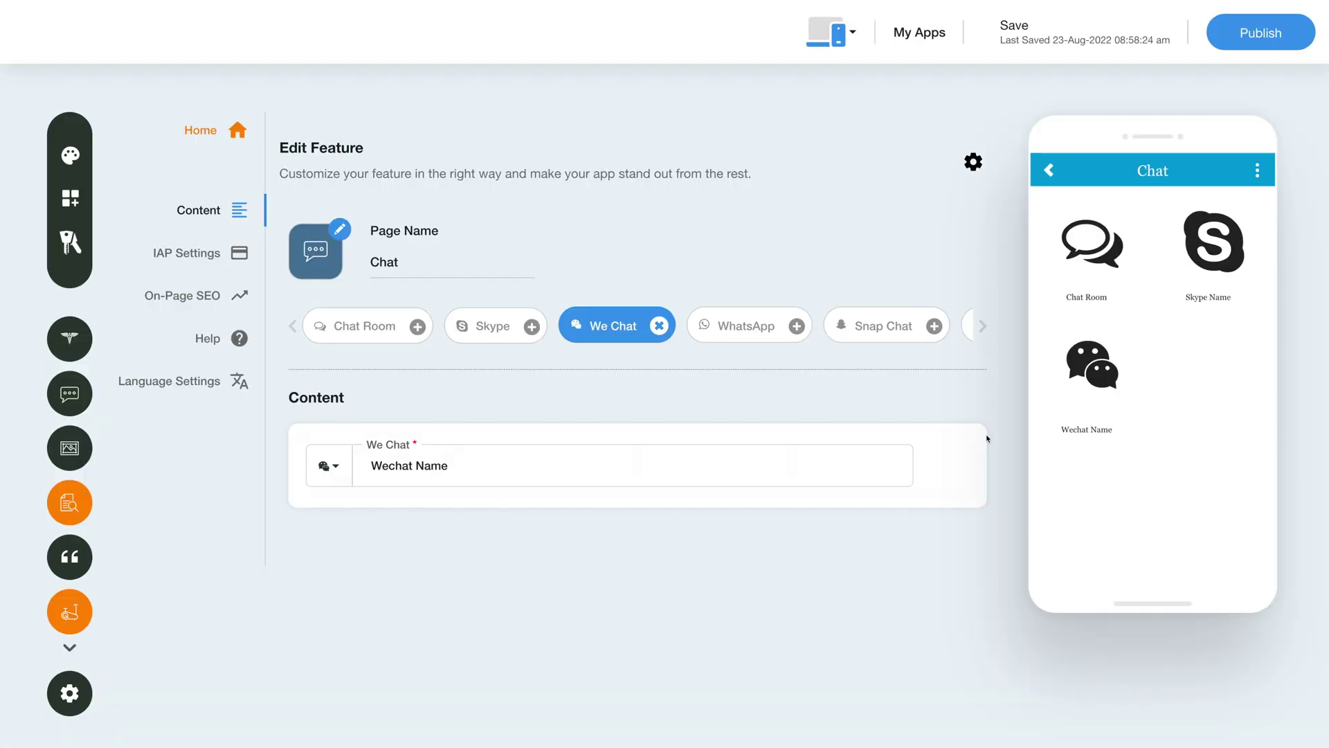
pyautogui.moveTo(973, 471)
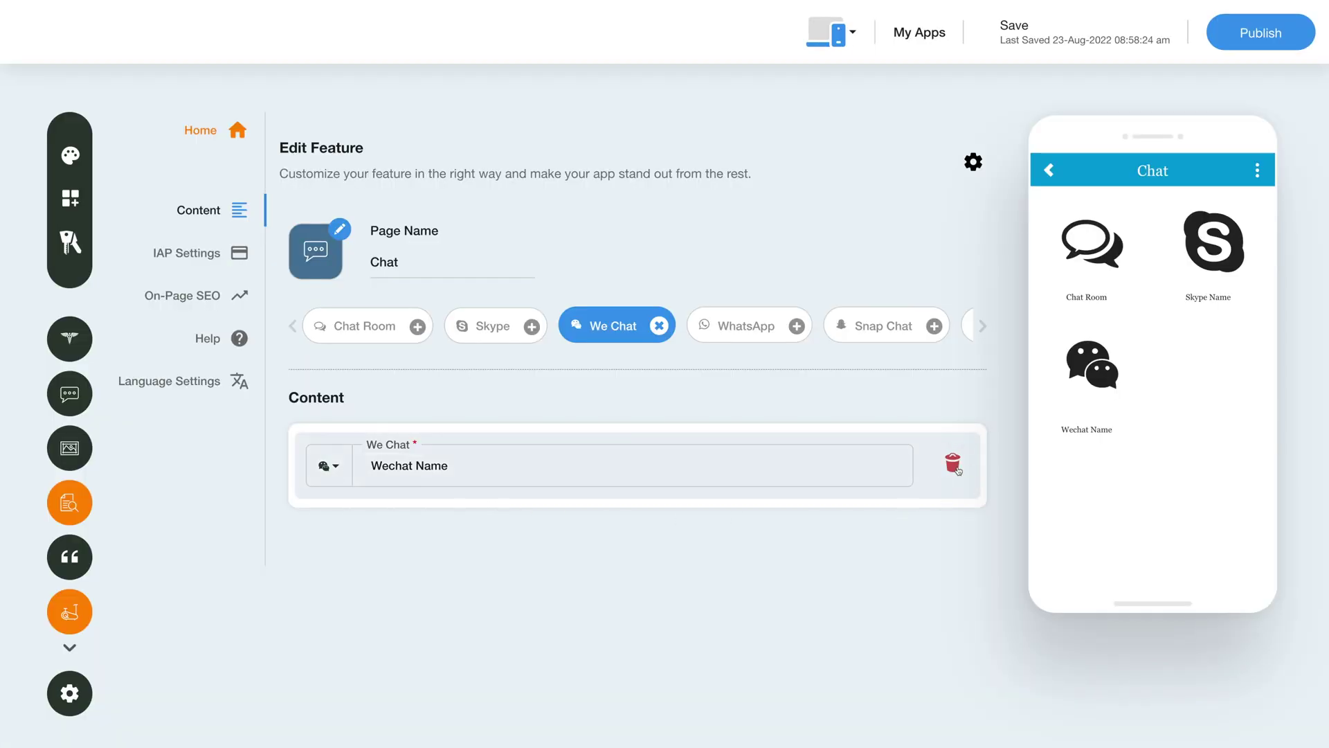
pyautogui.click(983, 327)
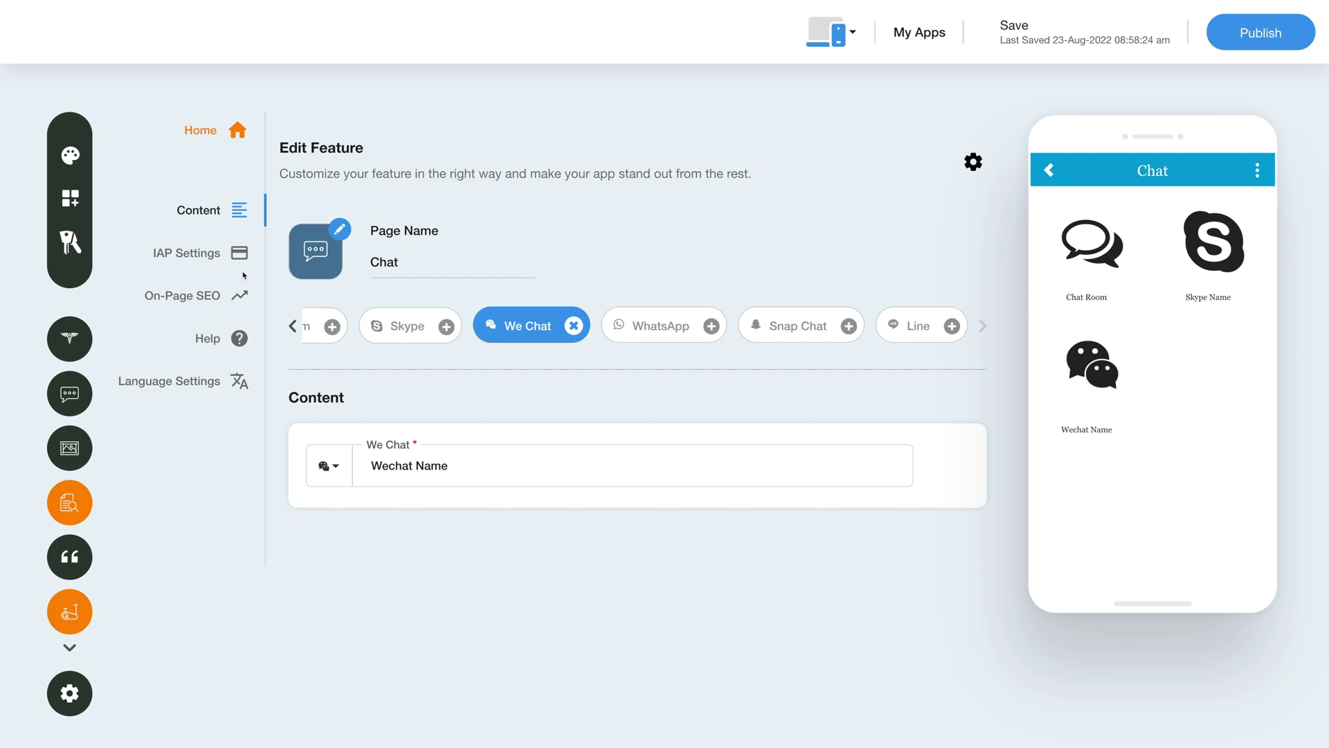
# Toggle Enable IAP on and back off, then scroll through the empty payment credential fields.
pyautogui.click(194, 256)
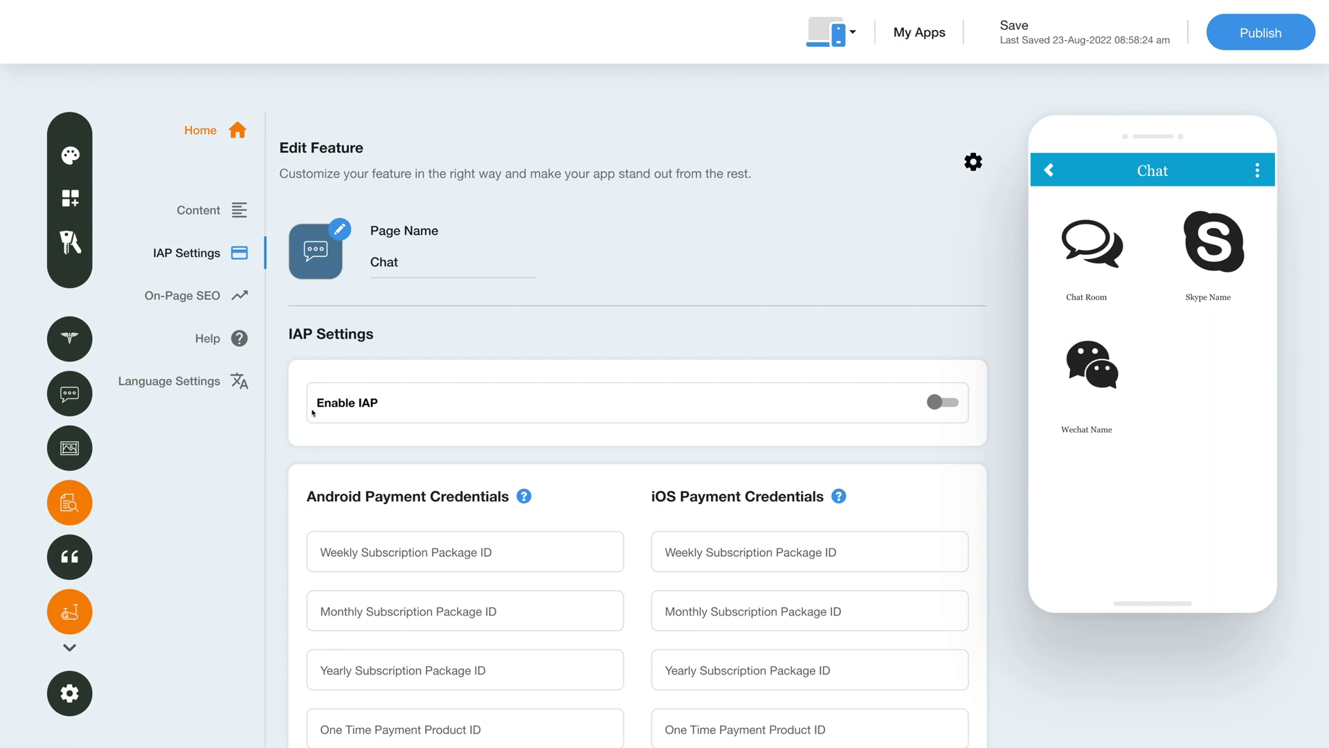
pyautogui.click(534, 421)
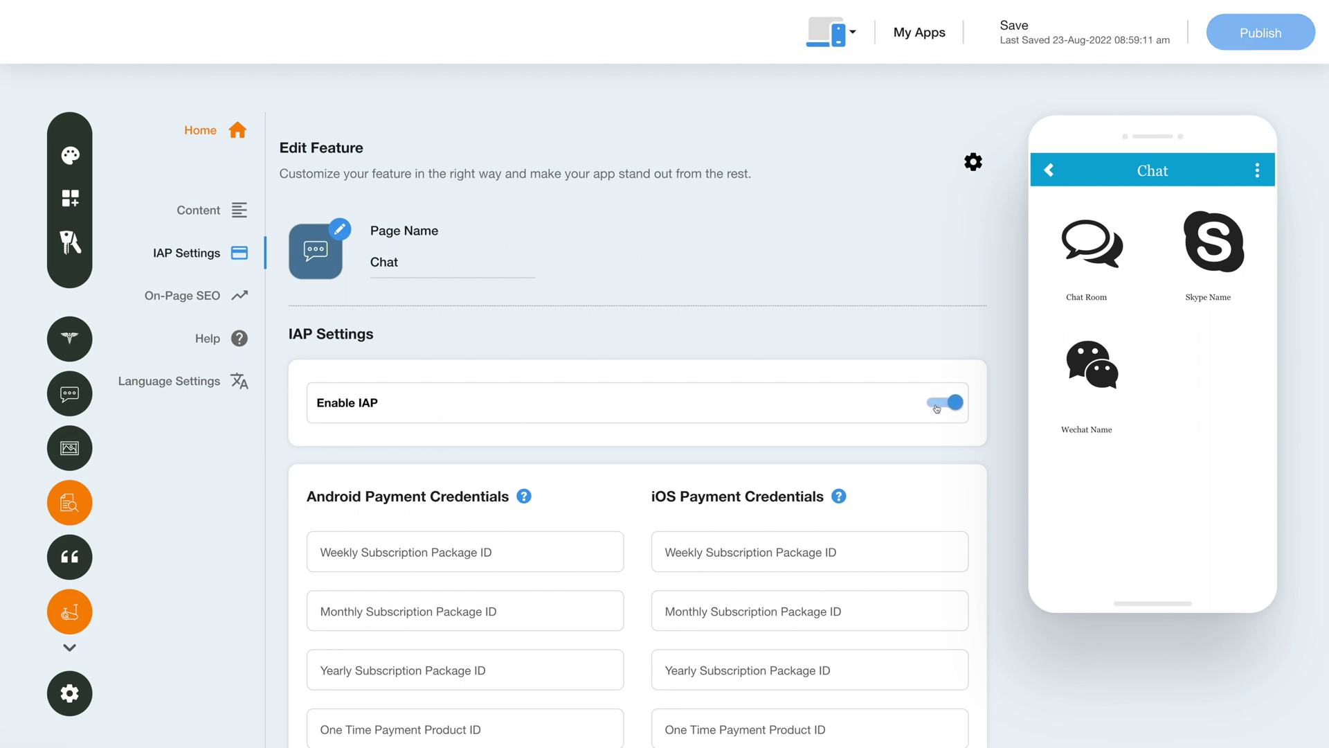
pyautogui.click(940, 403)
pyautogui.scroll(-3, 920, 444)
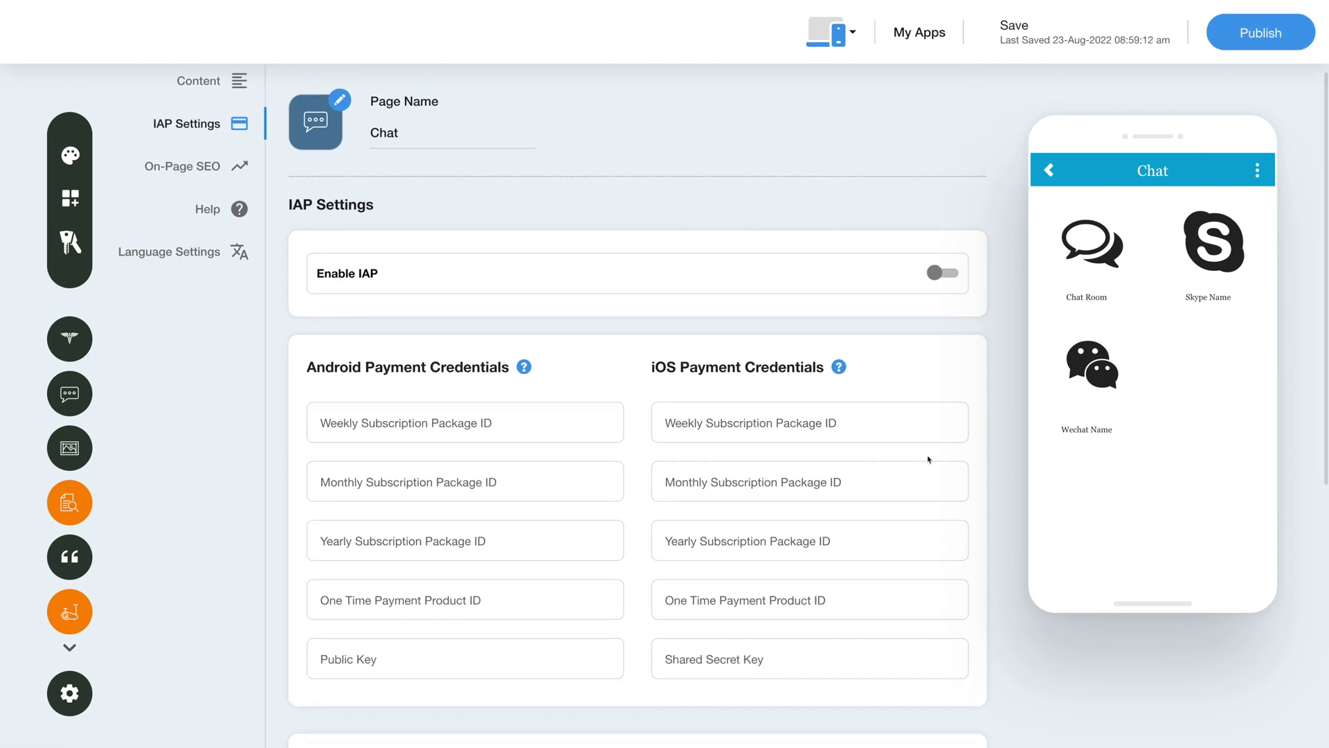
pyautogui.scroll(-4, 927, 456)
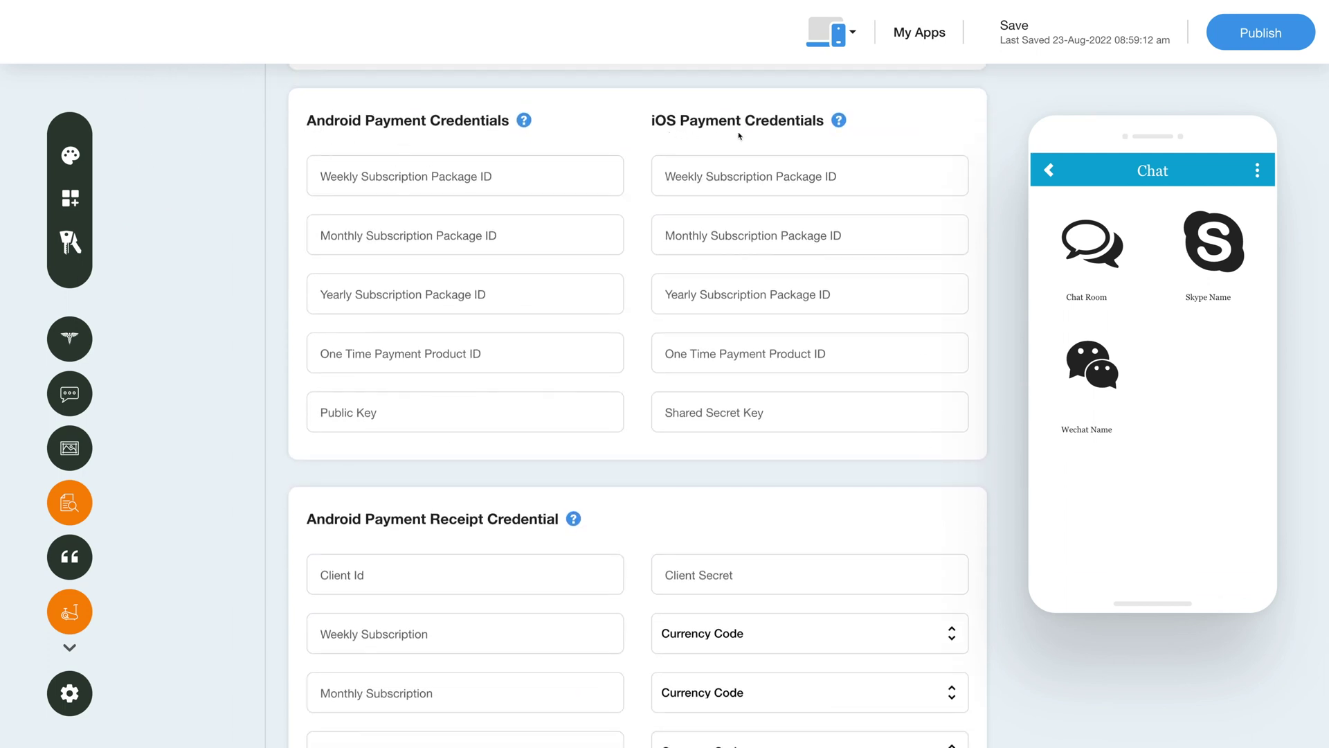
pyautogui.moveTo(528, 126)
pyautogui.scroll(-3, 617, 467)
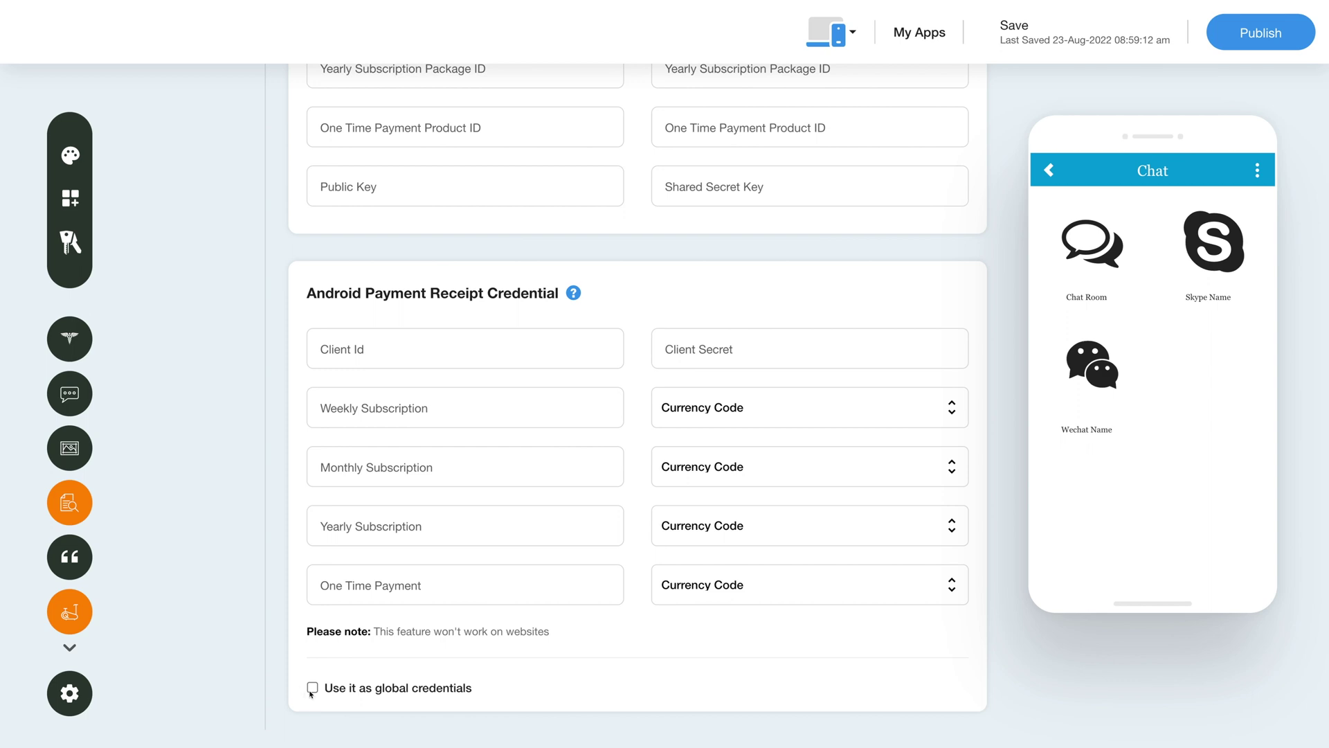
pyautogui.scroll(3, 257, 637)
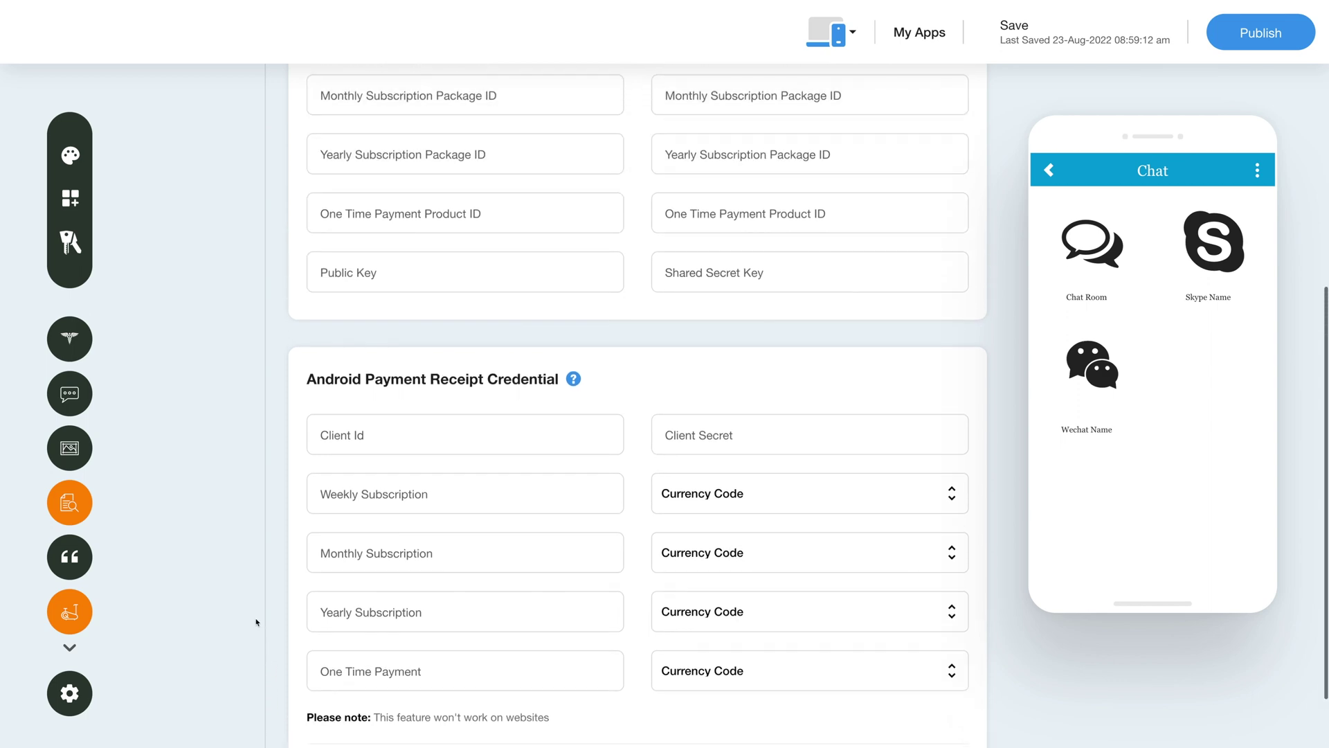
pyautogui.scroll(6, 256, 622)
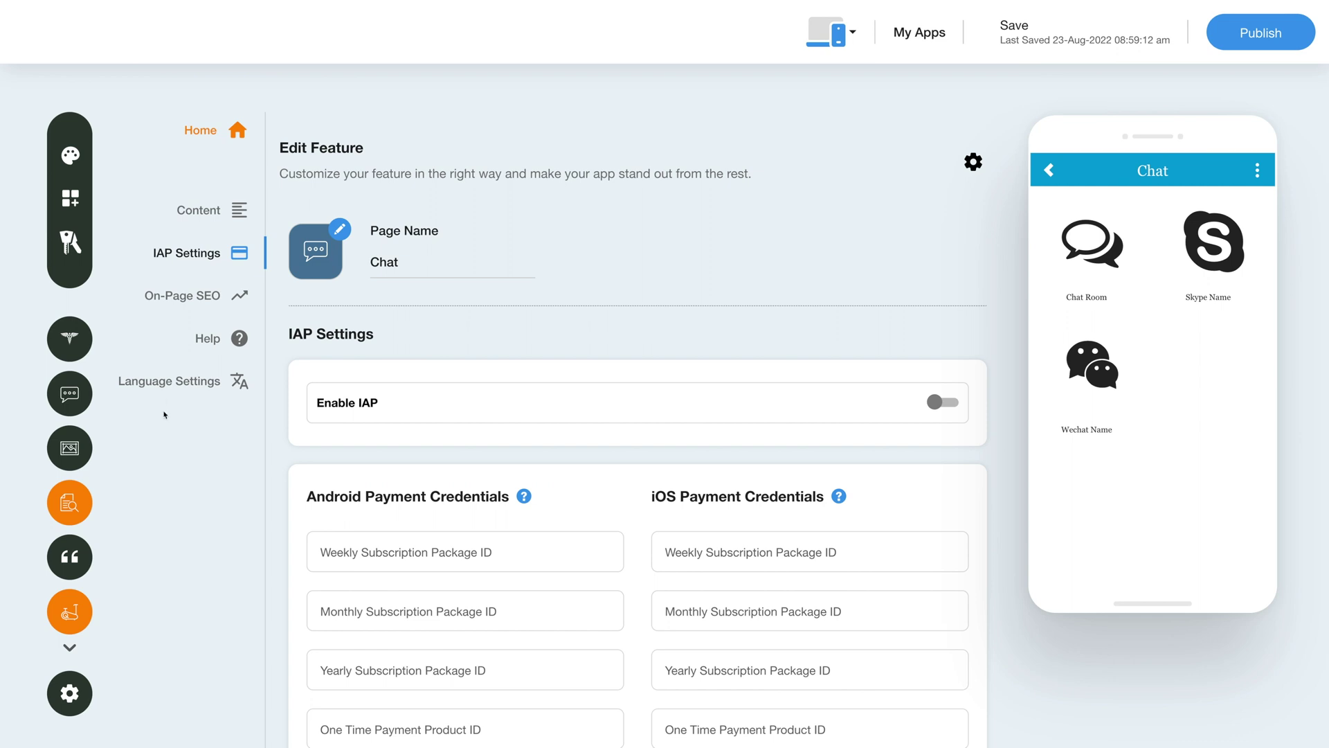
# Review the Camera, Report, invite to, Next and Screen Name labels, leaving them unchanged.
pyautogui.click(179, 383)
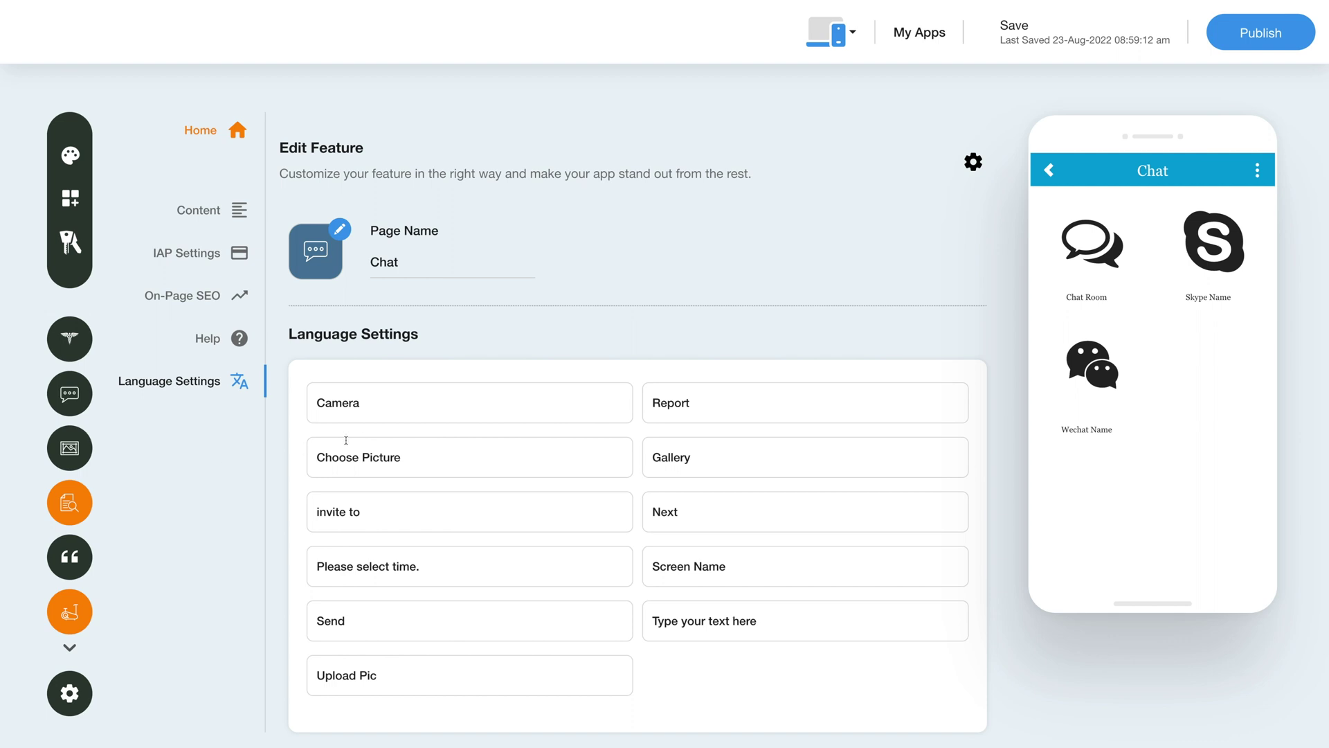
pyautogui.click(401, 403)
pyautogui.click(954, 404)
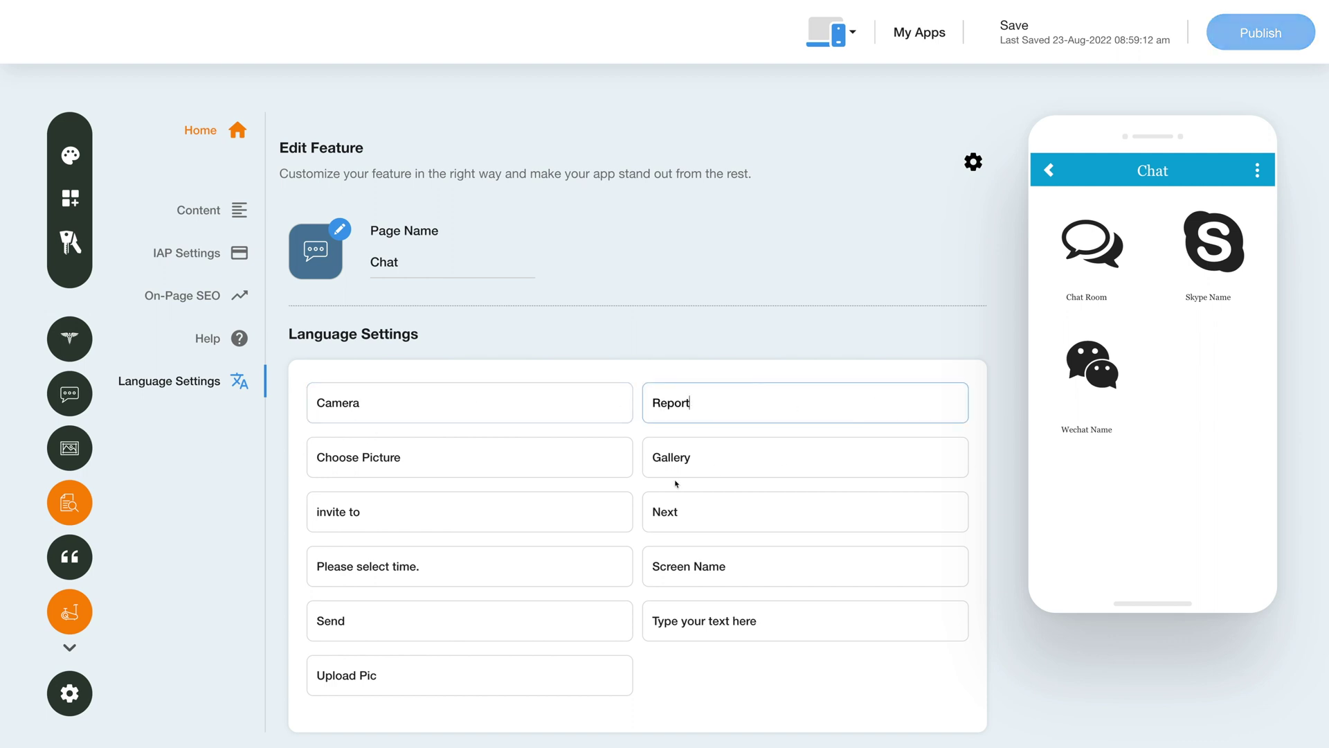
pyautogui.click(534, 511)
pyautogui.click(848, 508)
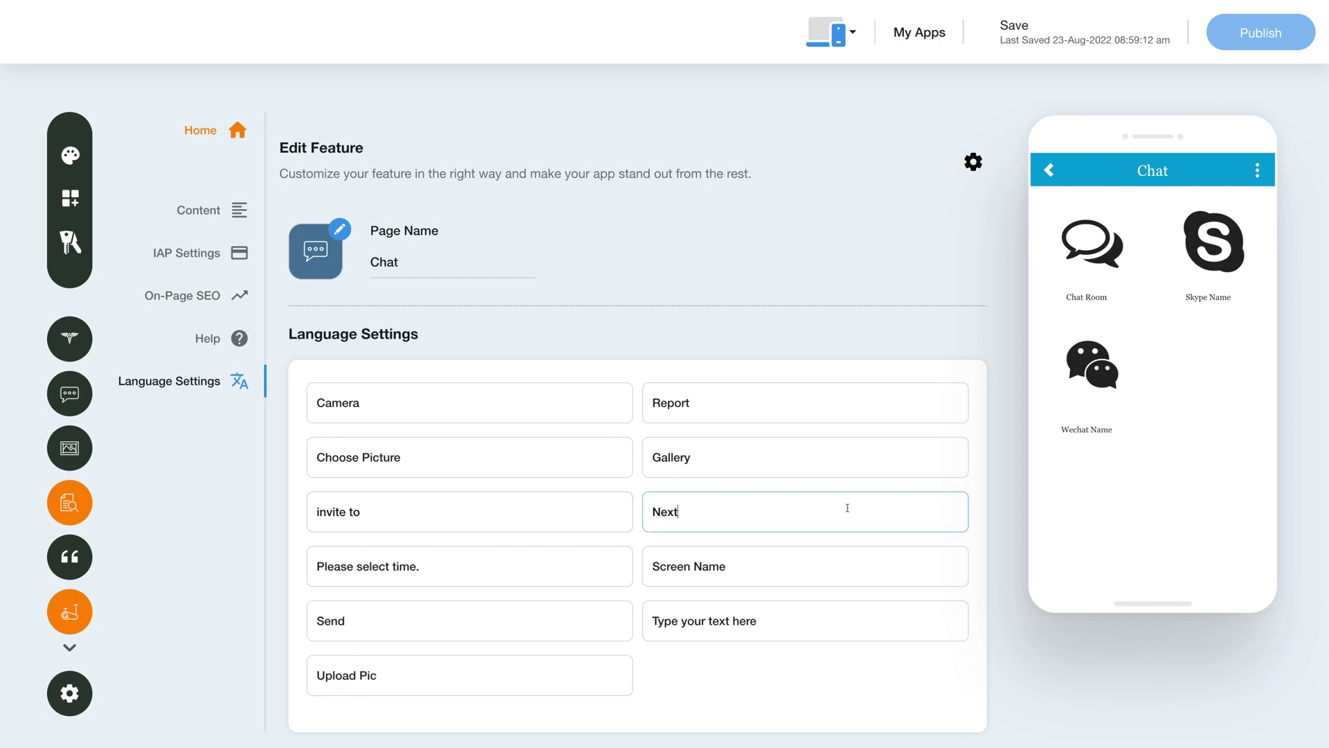
pyautogui.click(846, 554)
pyautogui.click(842, 356)
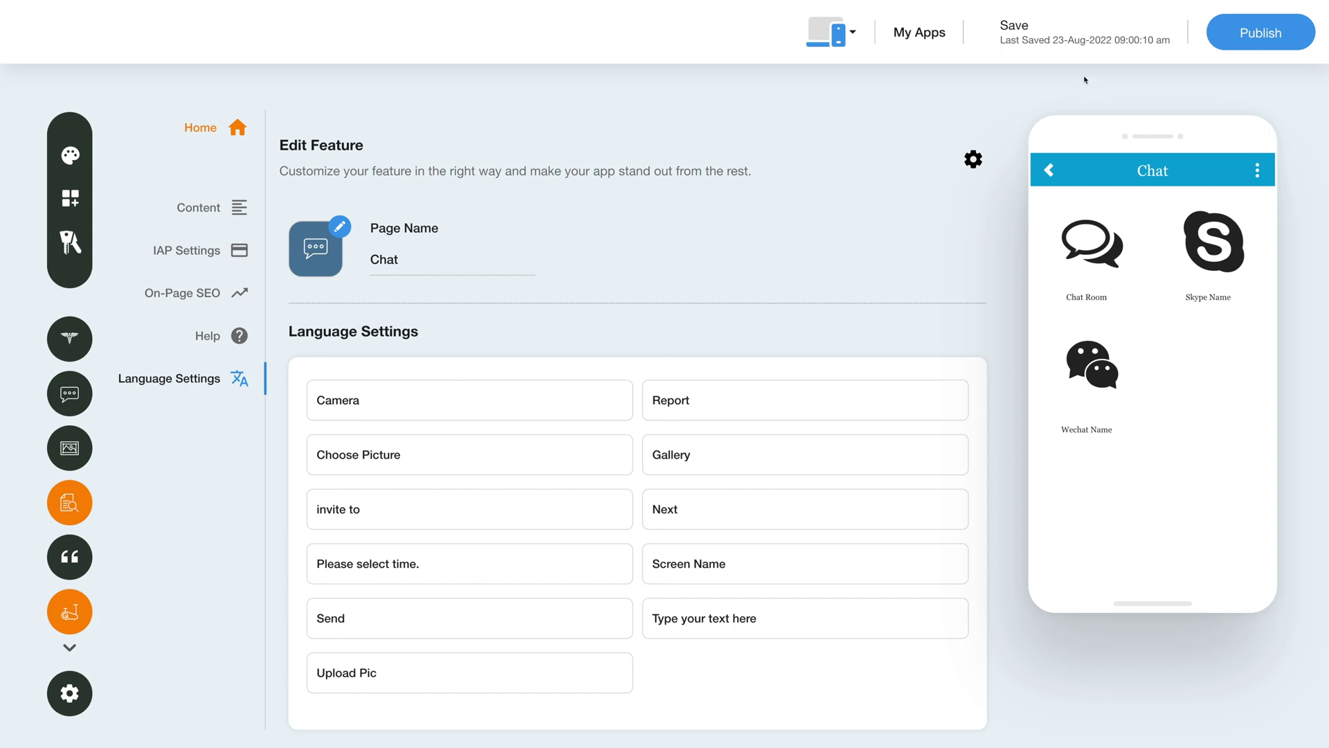
pyautogui.moveTo(1040, 41)
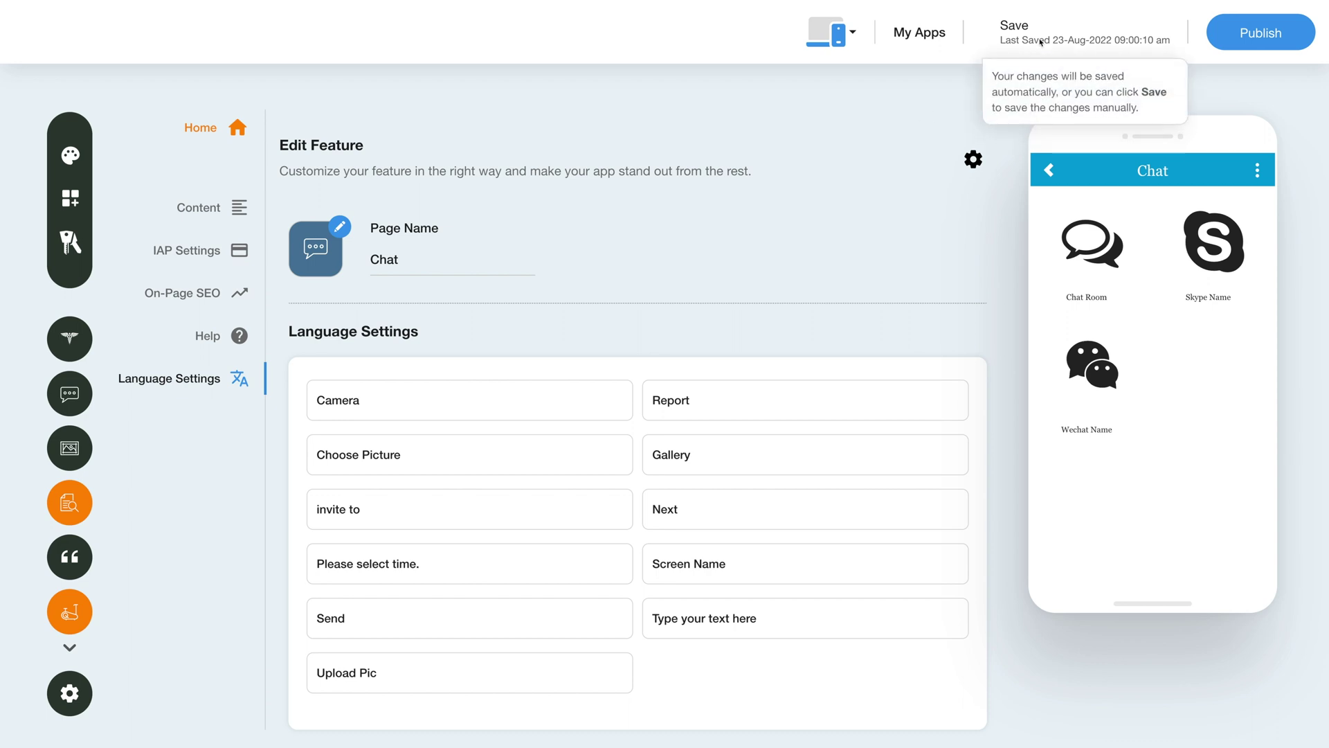